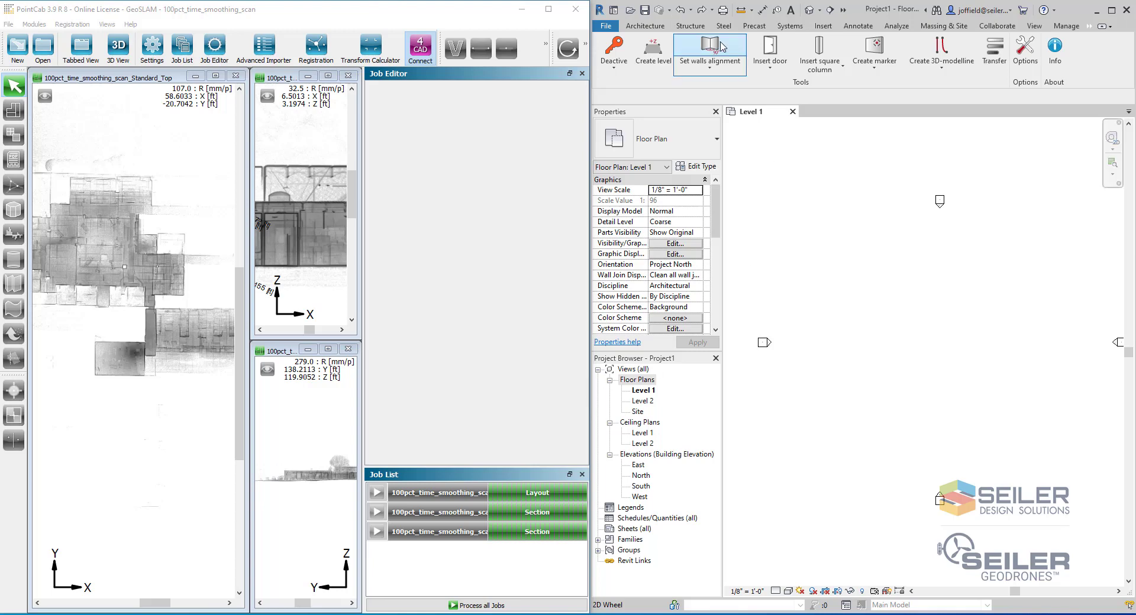
Start creating levels in Revit and add the level names ground and roof.
click(653, 50)
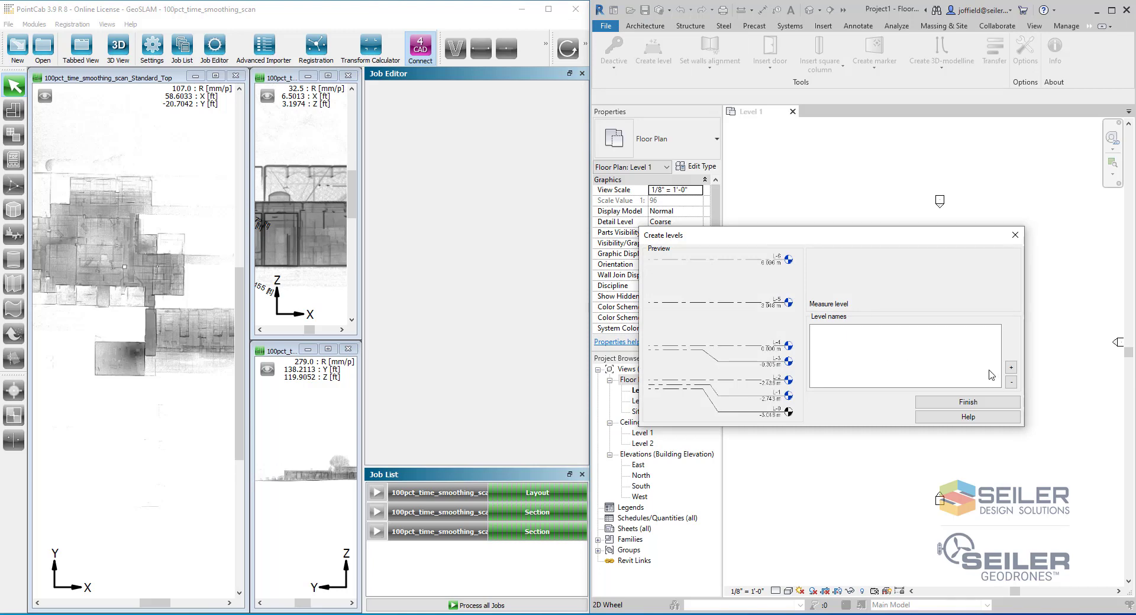
click(1011, 367)
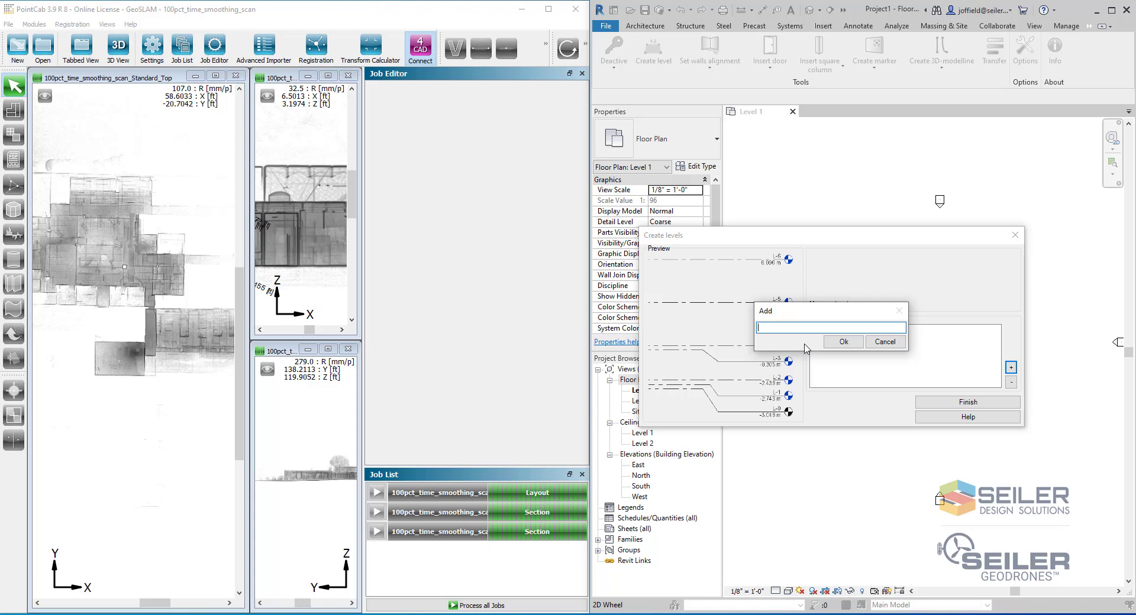
text(grou)
click(843, 341)
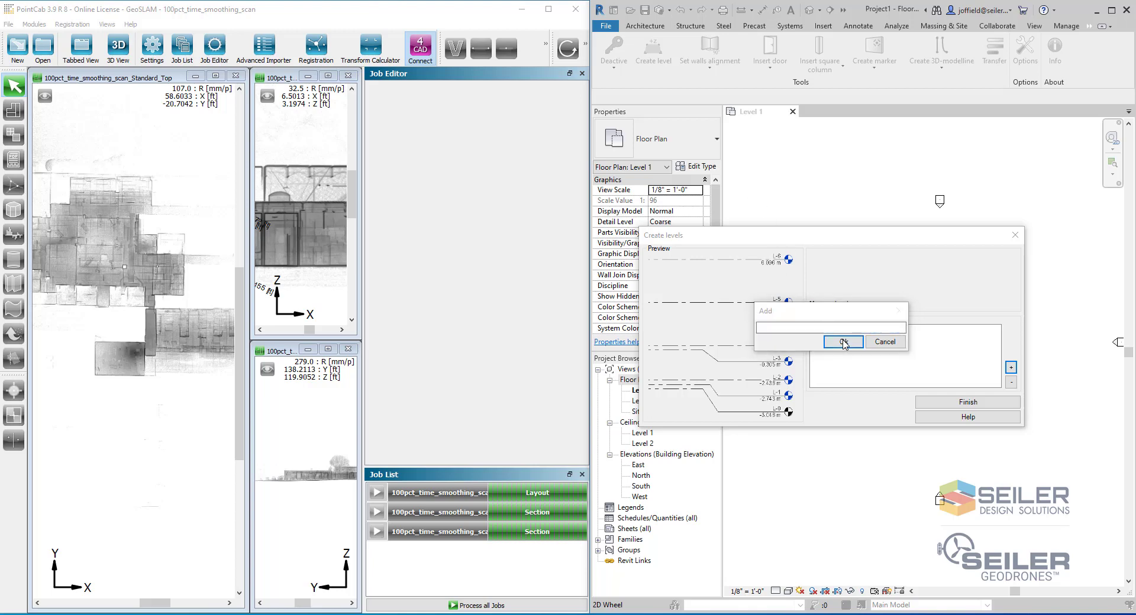
click(883, 359)
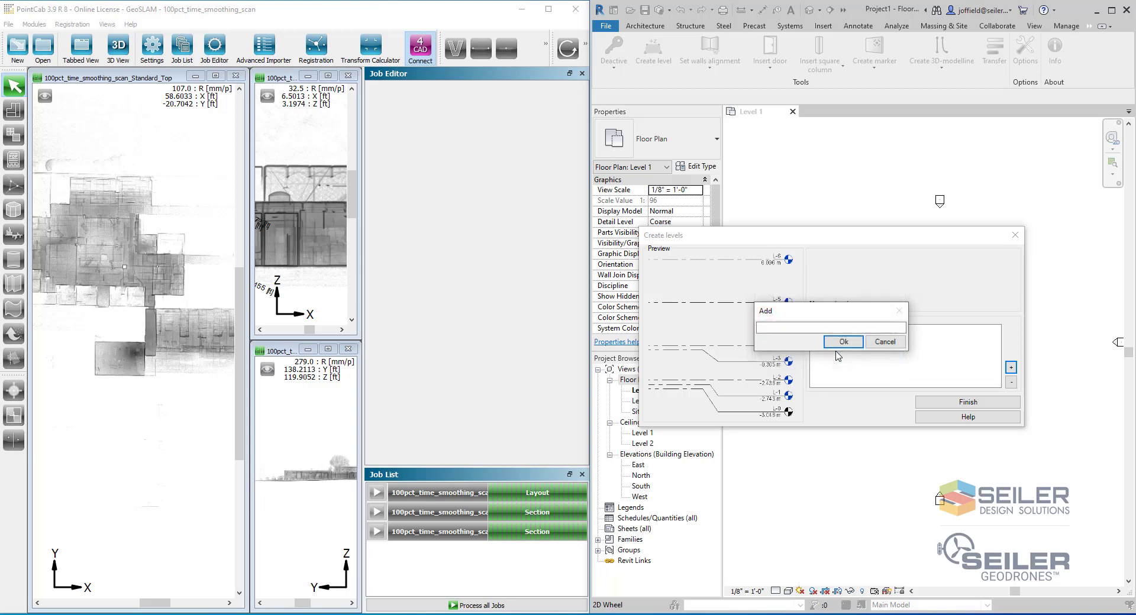
click(875, 342)
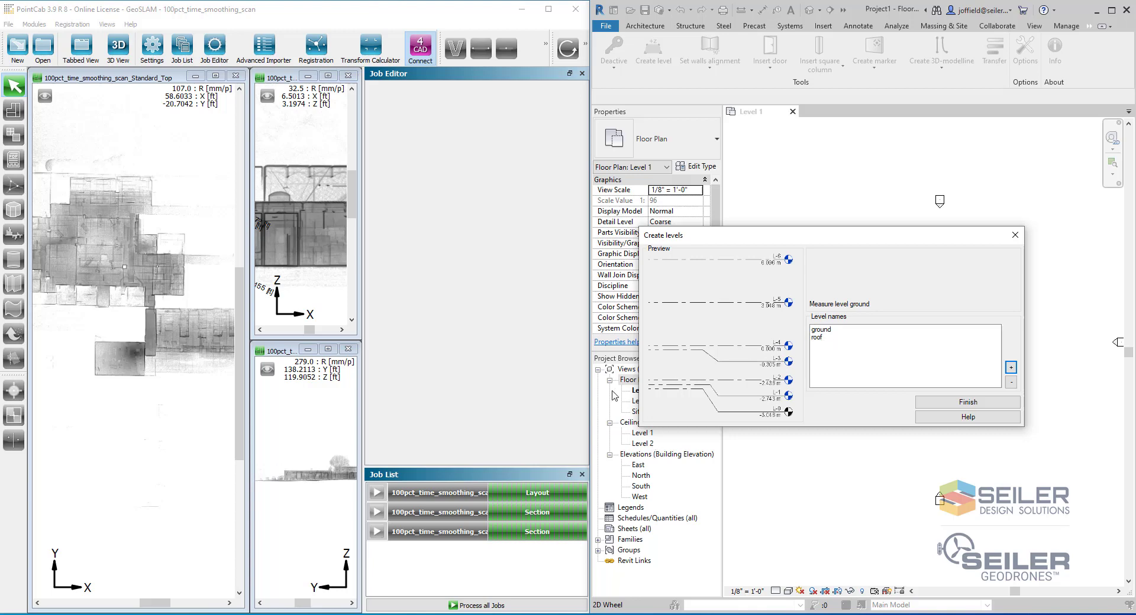
Create the ground and roof levels by picking a 3D point at the floor line and one at the roof line in the scan section.
click(821, 332)
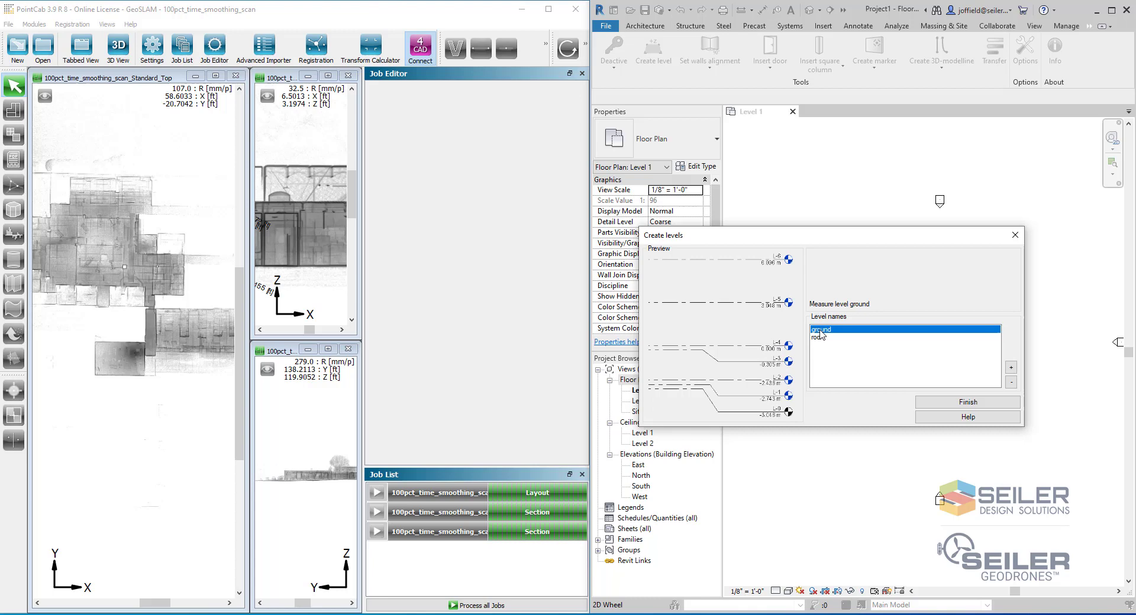
click(585, 43)
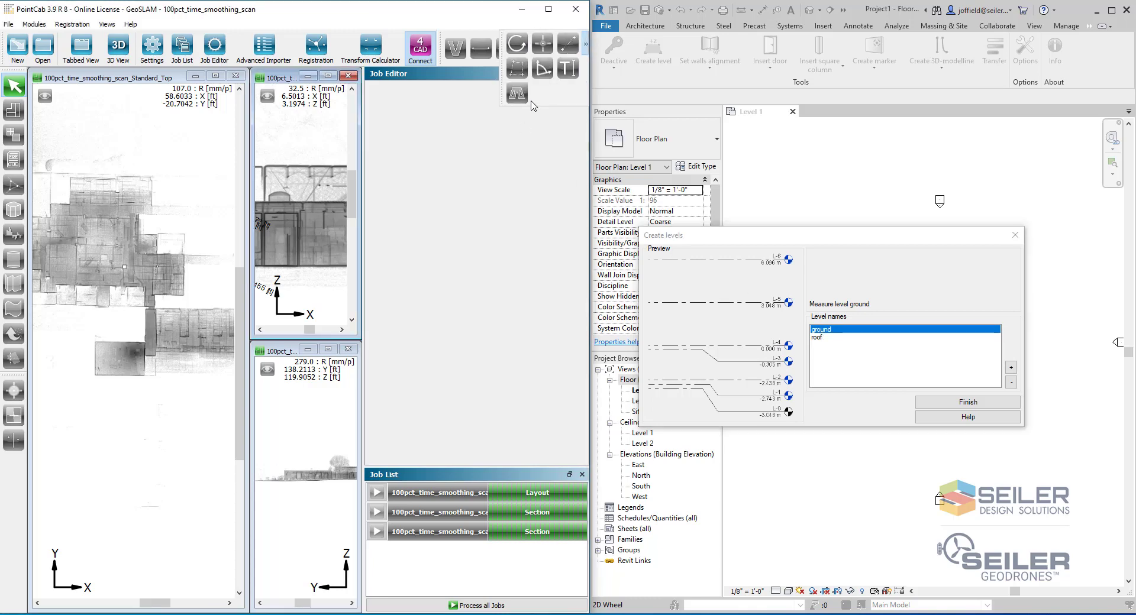
click(542, 44)
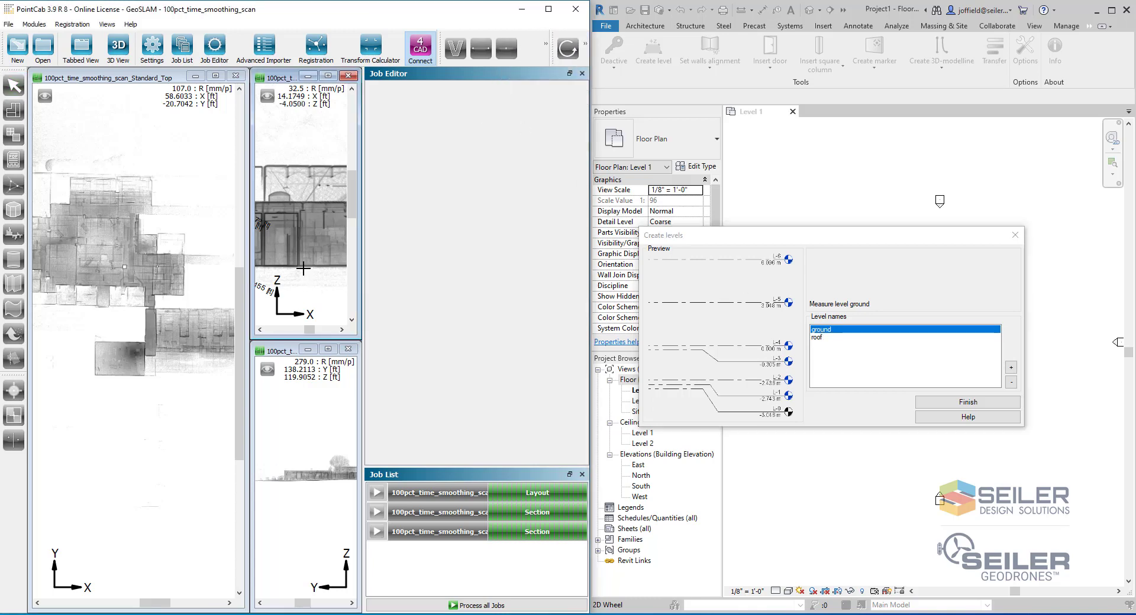
click(307, 267)
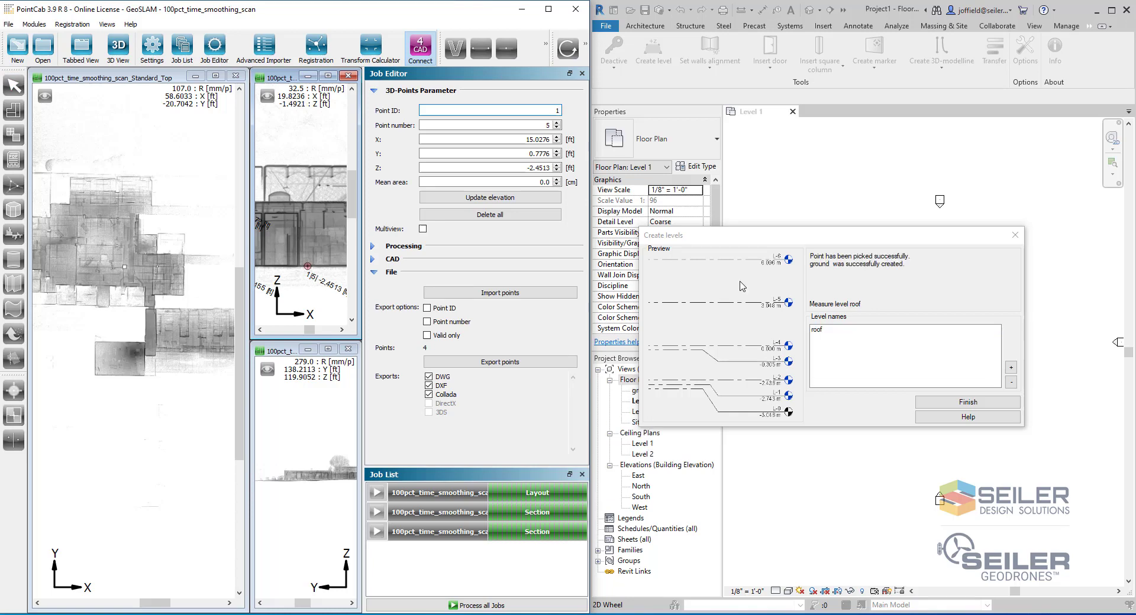
key(Return)
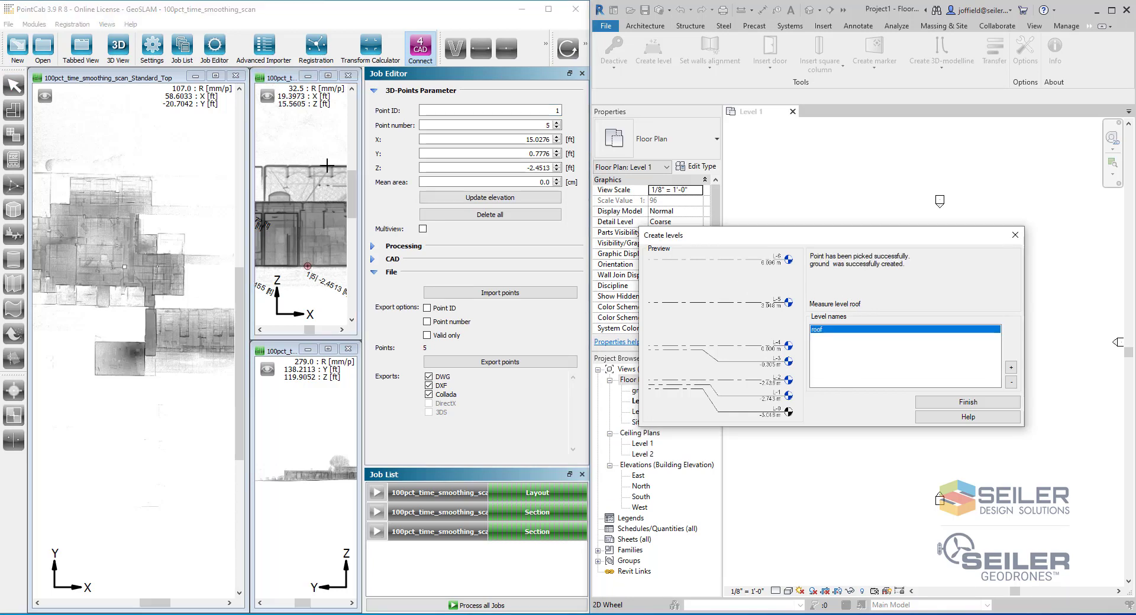
click(287, 203)
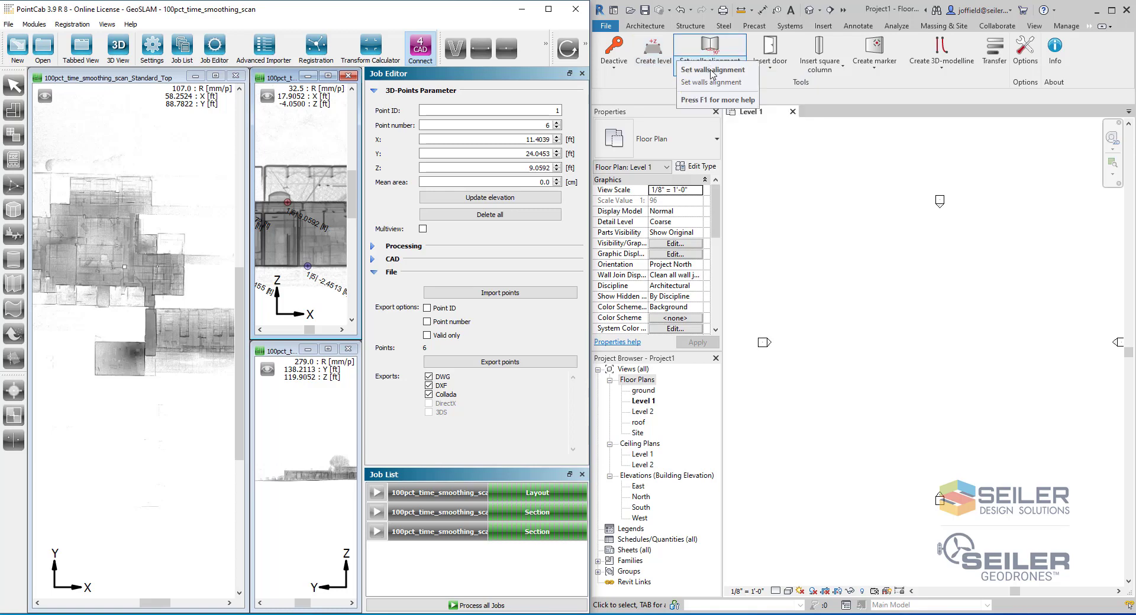
Create the small room's west wall as Generic - 6" from ground to Level 2 by picking two points along its scanned edge.
click(744, 65)
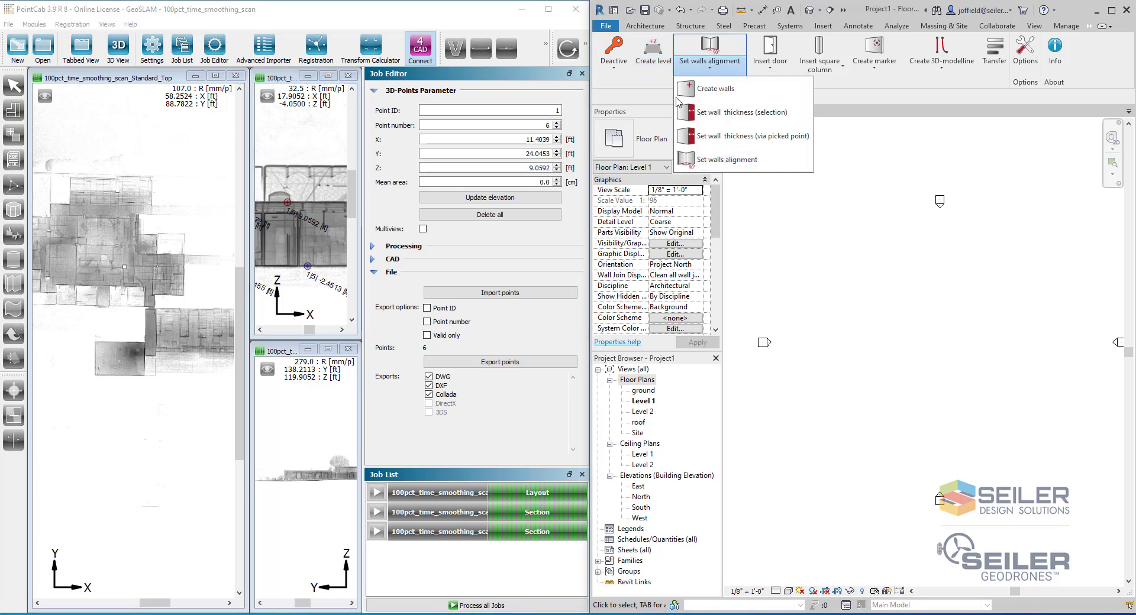
click(727, 86)
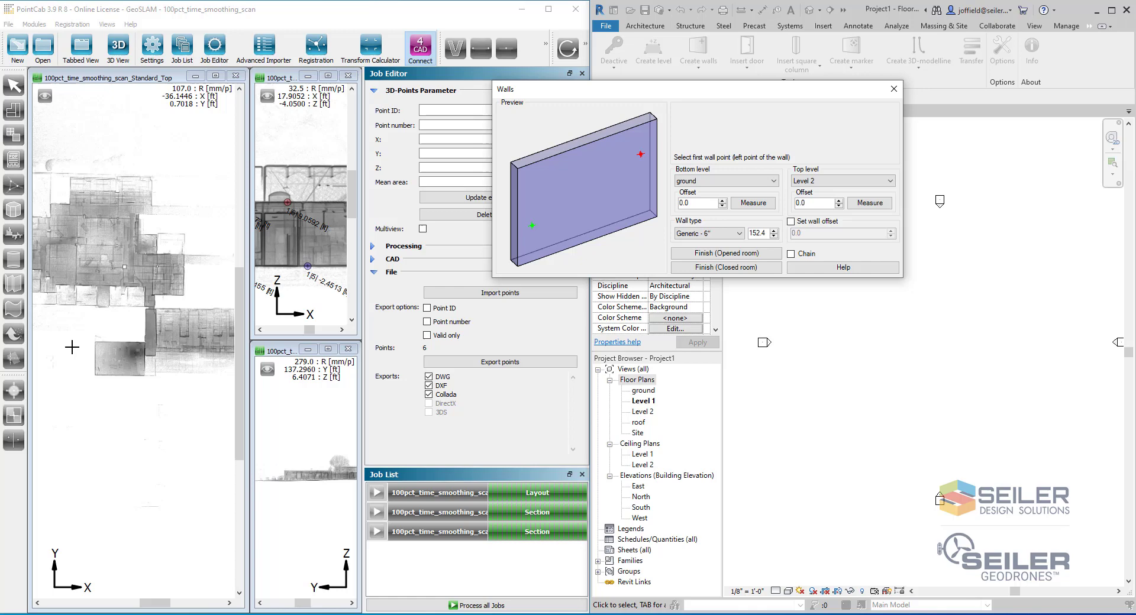
scroll(98, 355, up, 3)
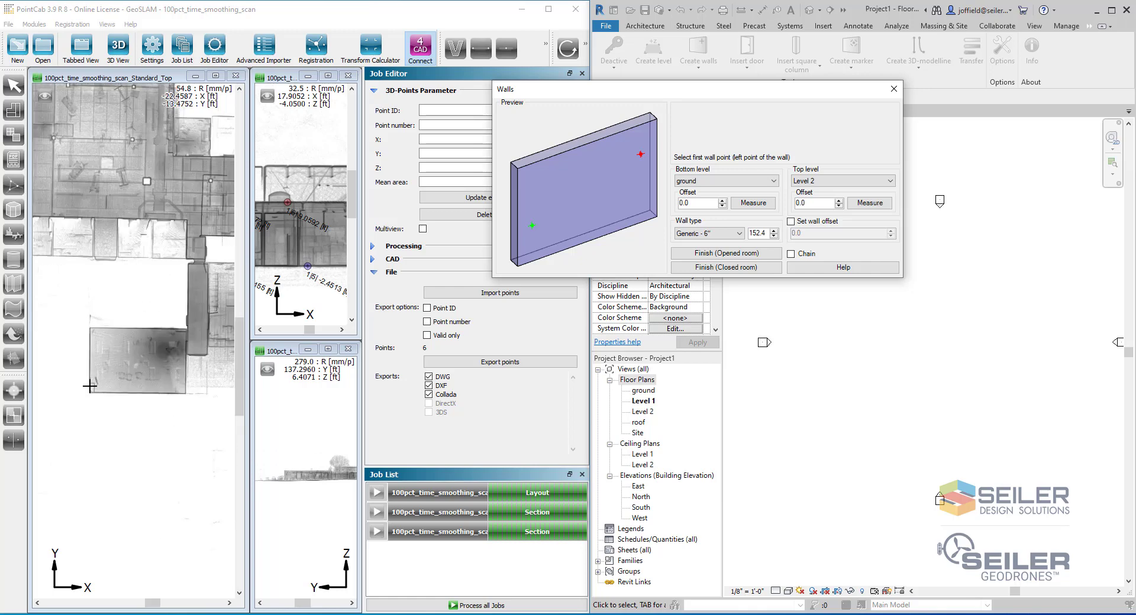
scroll(90, 386, up, 5)
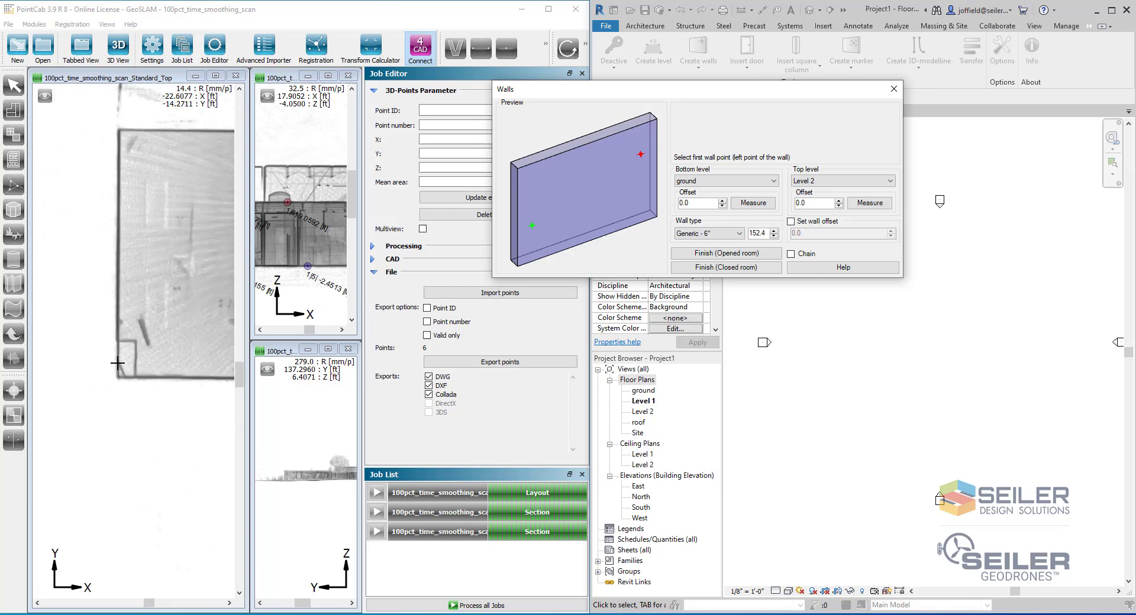
click(117, 364)
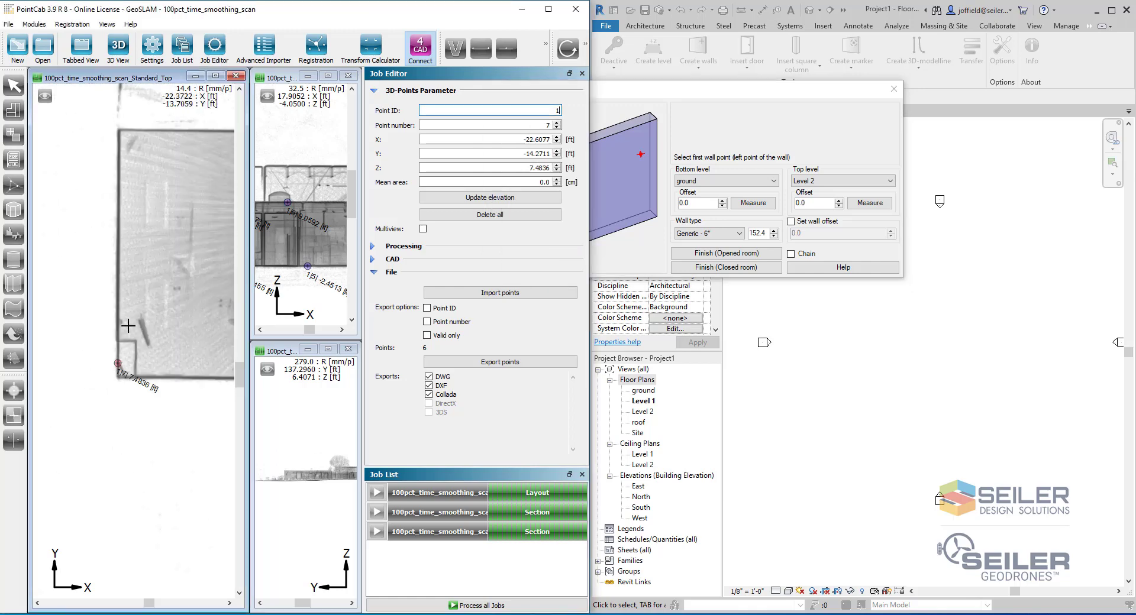
click(117, 150)
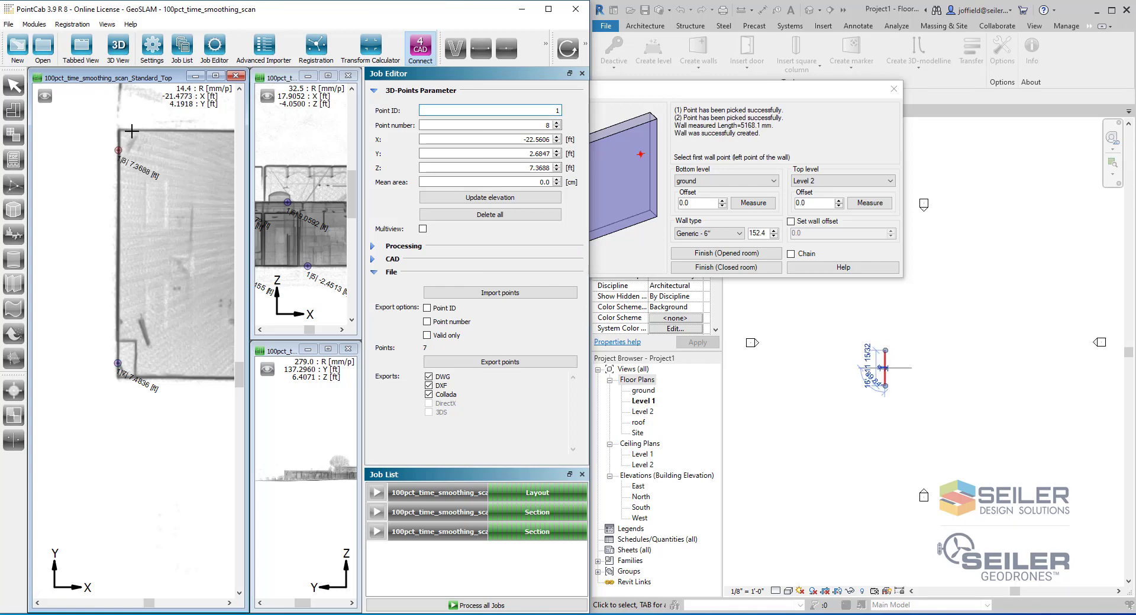
Create the small room's north wall by picking a point near each end of its scanned edge.
click(131, 131)
scroll(152, 166, down, 4)
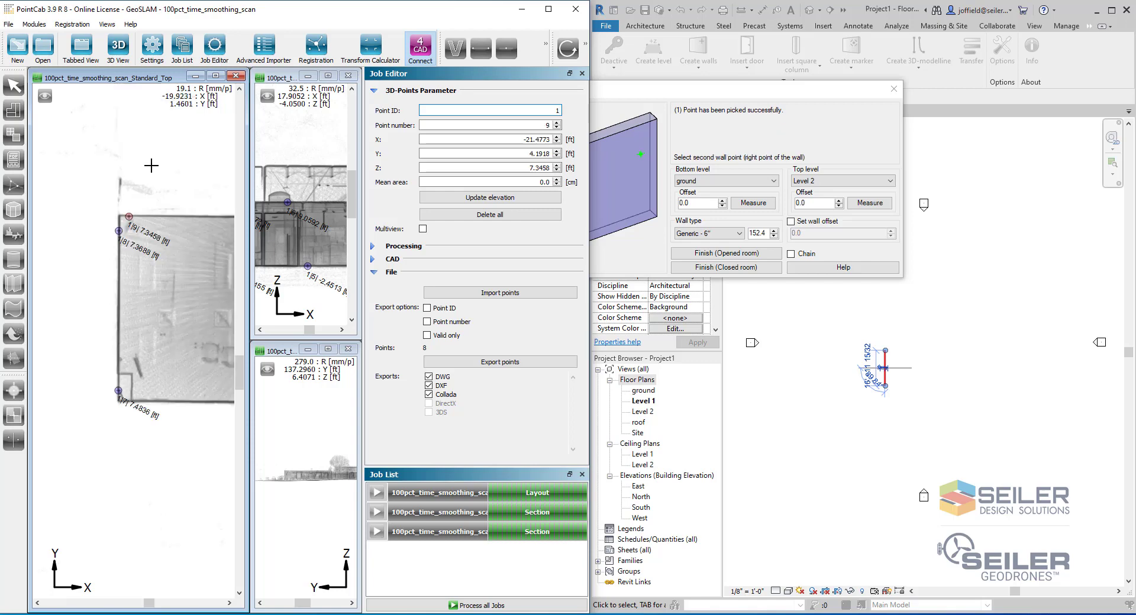
scroll(199, 270, up, 4)
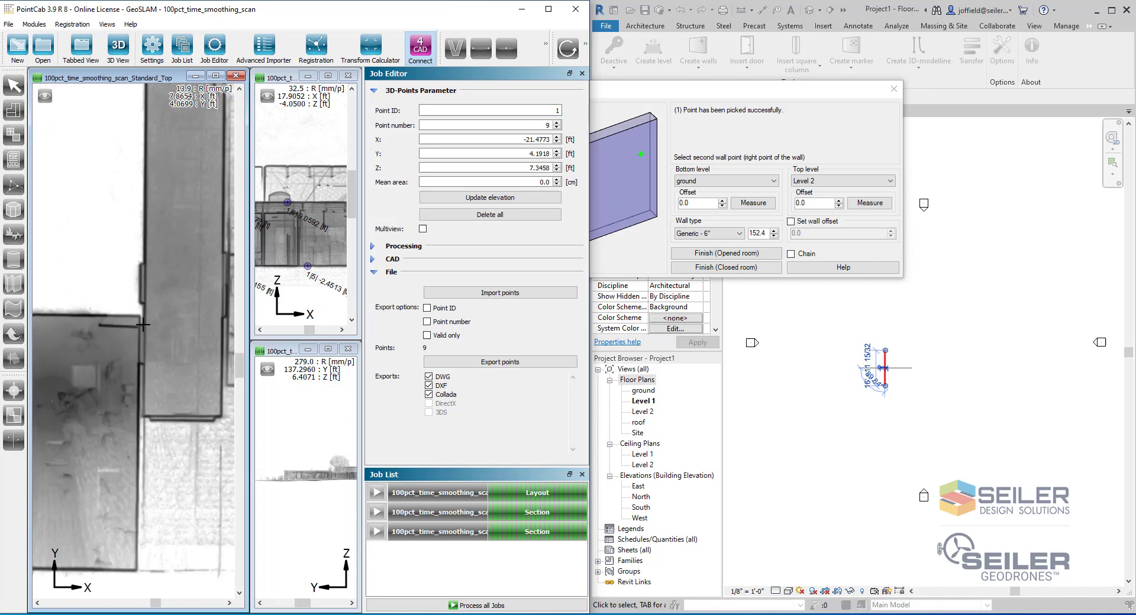
click(119, 317)
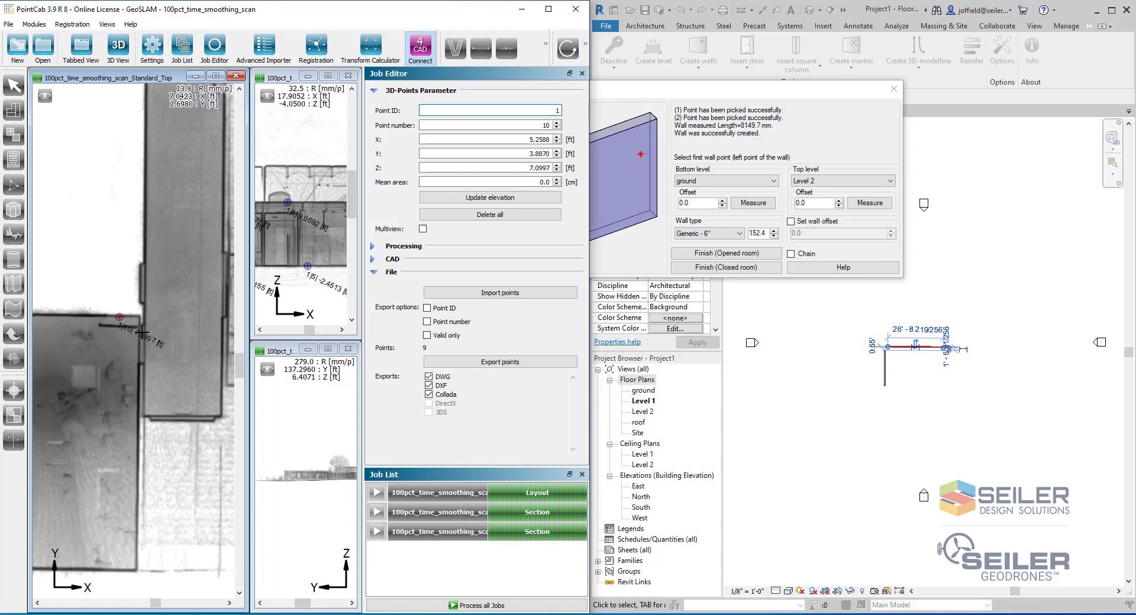
Create the small room's east and south walls from two scan points each, and finish them as a closed room.
click(140, 333)
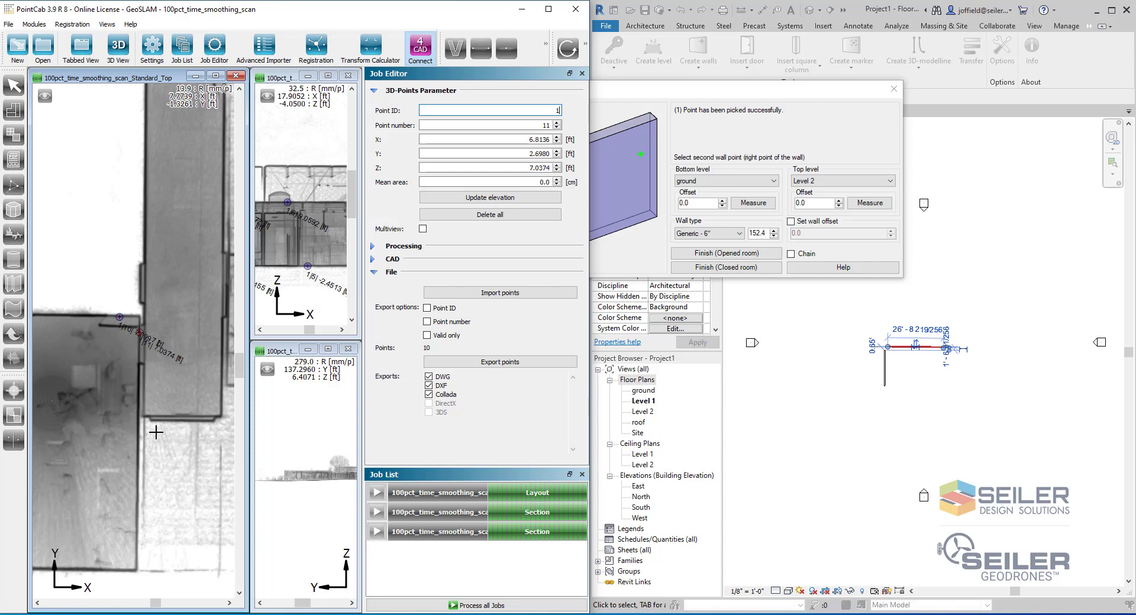
click(137, 558)
click(125, 572)
scroll(91, 465, down, 6)
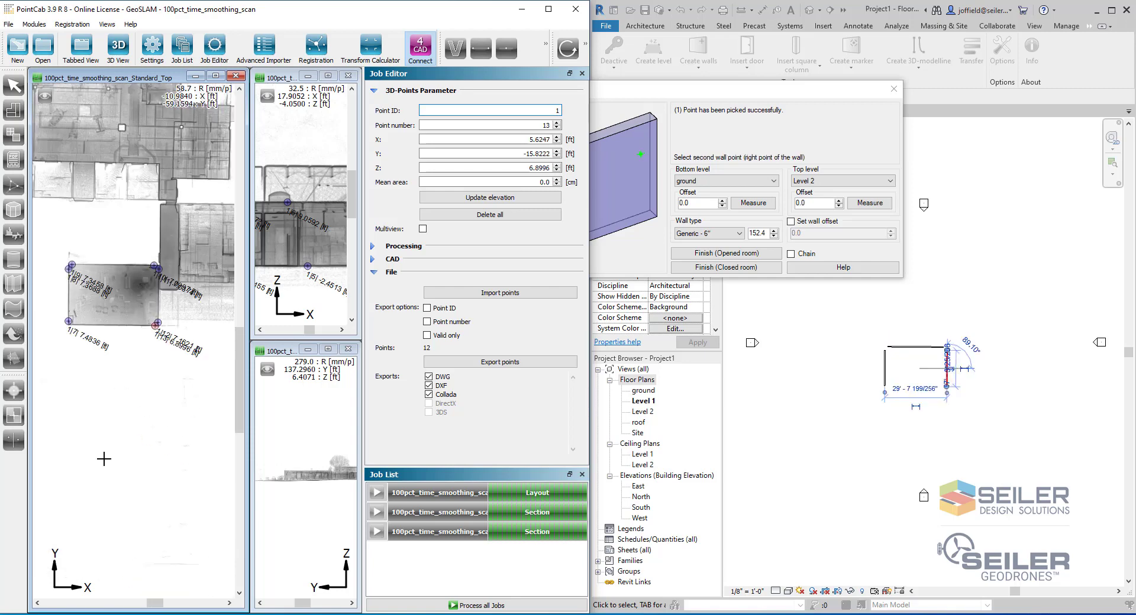
scroll(46, 327, up, 5)
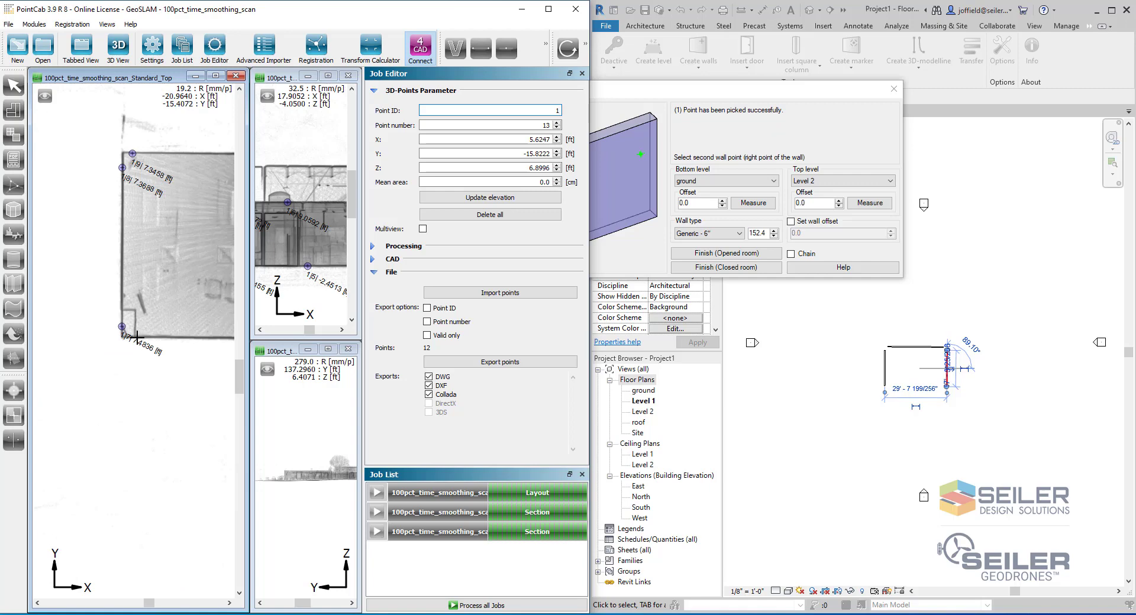
click(137, 337)
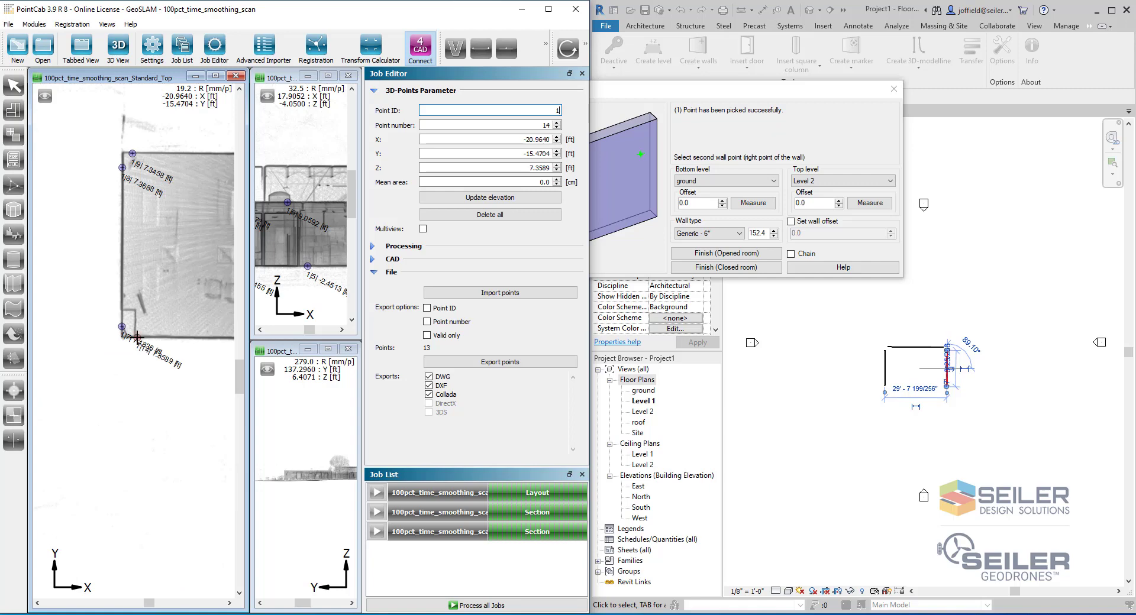
click(779, 268)
Straighten all four room walls together with the multiselection wall alignment.
scroll(924, 364, up, 5)
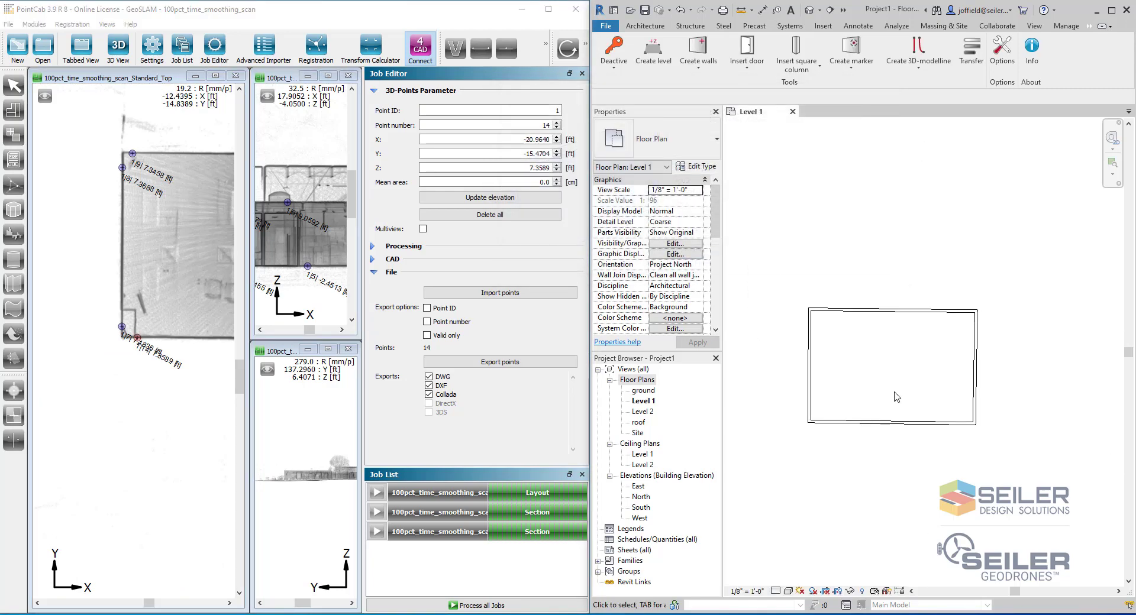
scroll(831, 413, up, 1)
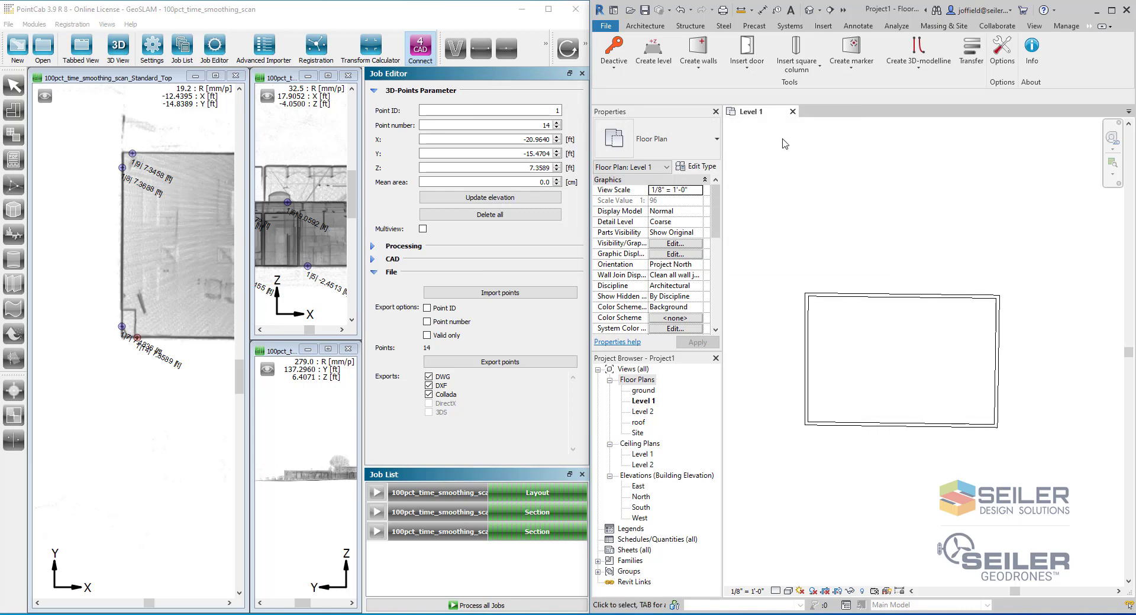
click(698, 65)
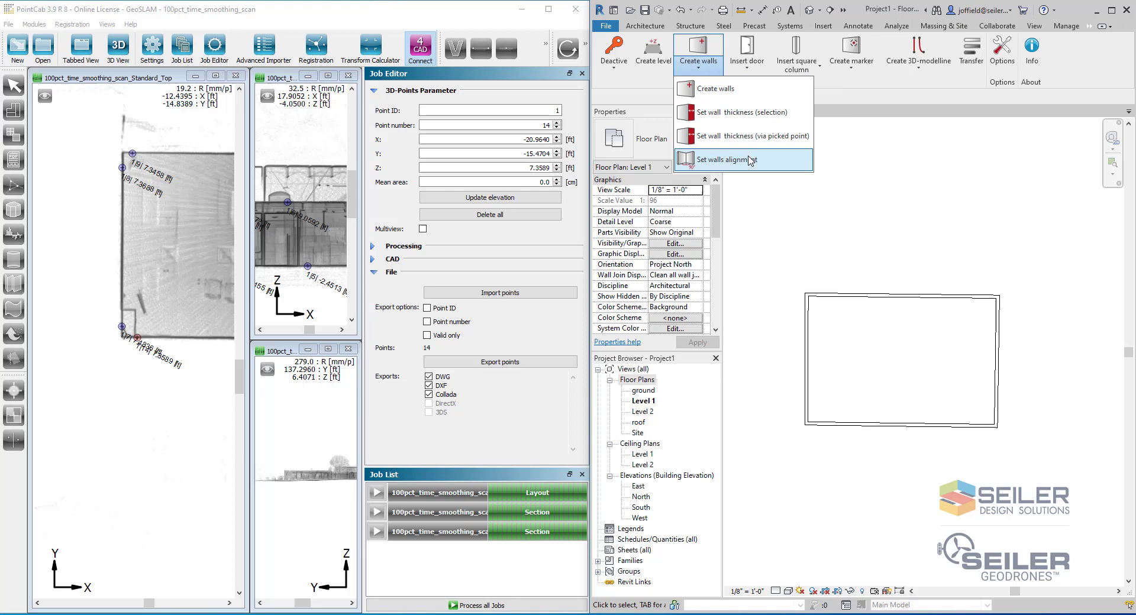
click(750, 161)
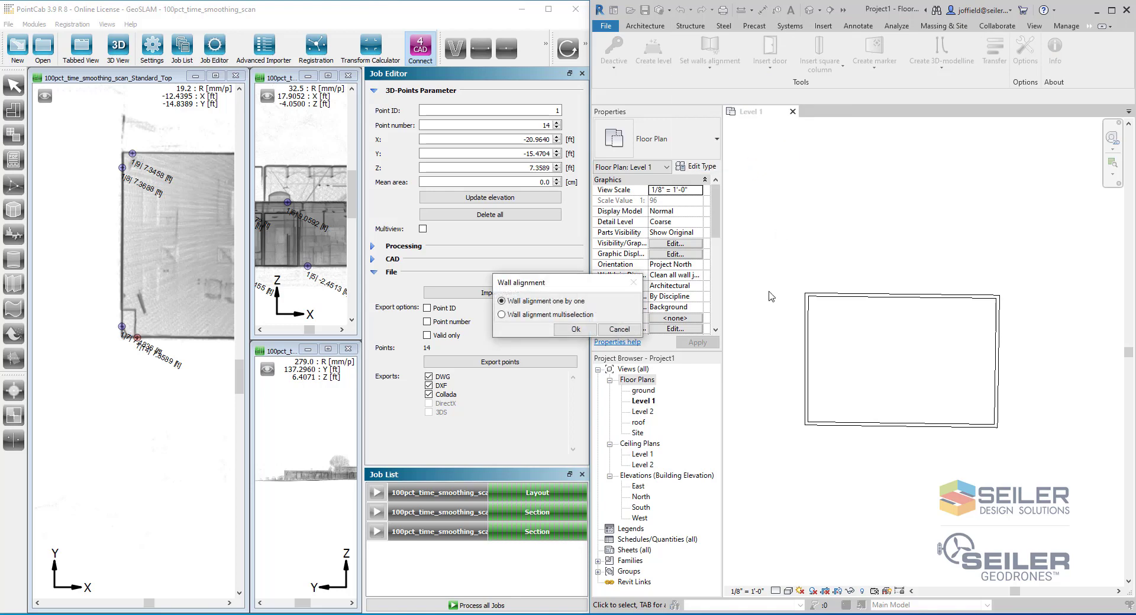
click(576, 330)
click(918, 336)
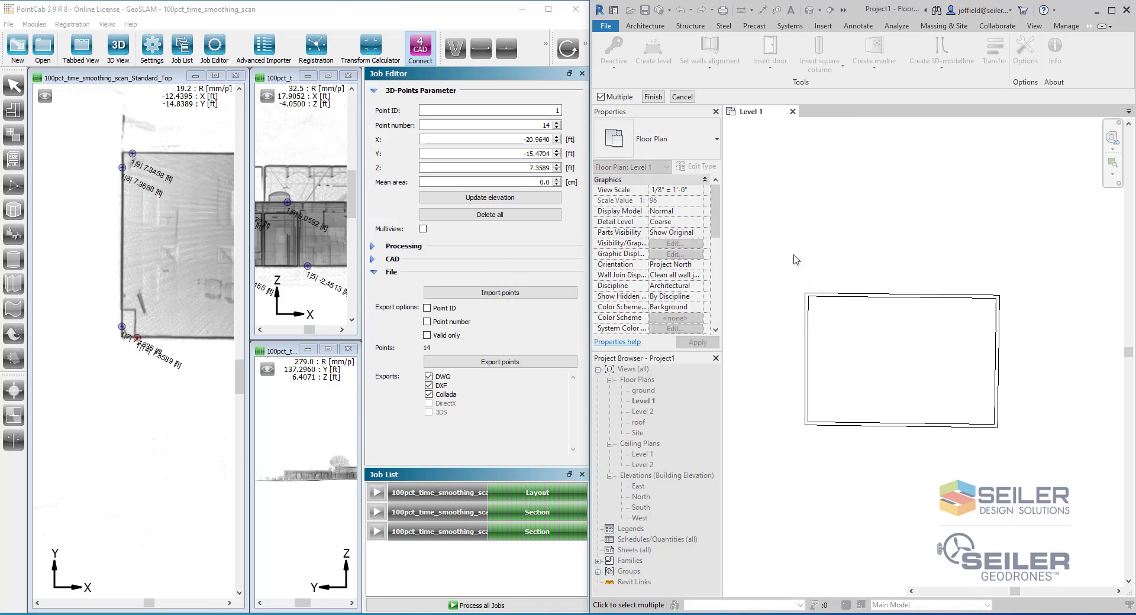
drag(788, 260, 1041, 487)
click(653, 96)
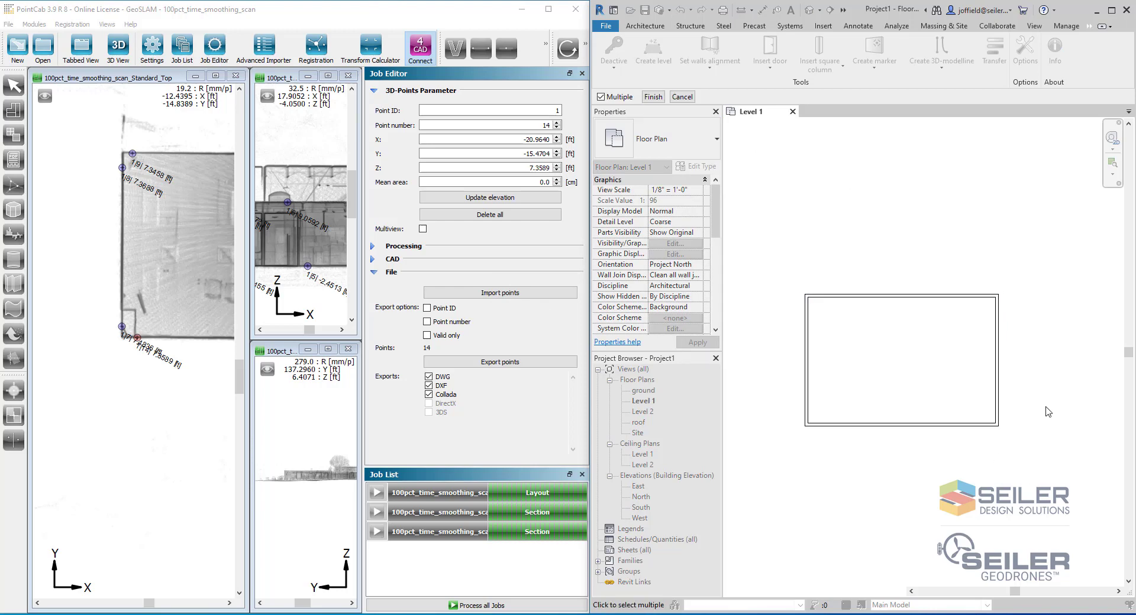
click(682, 96)
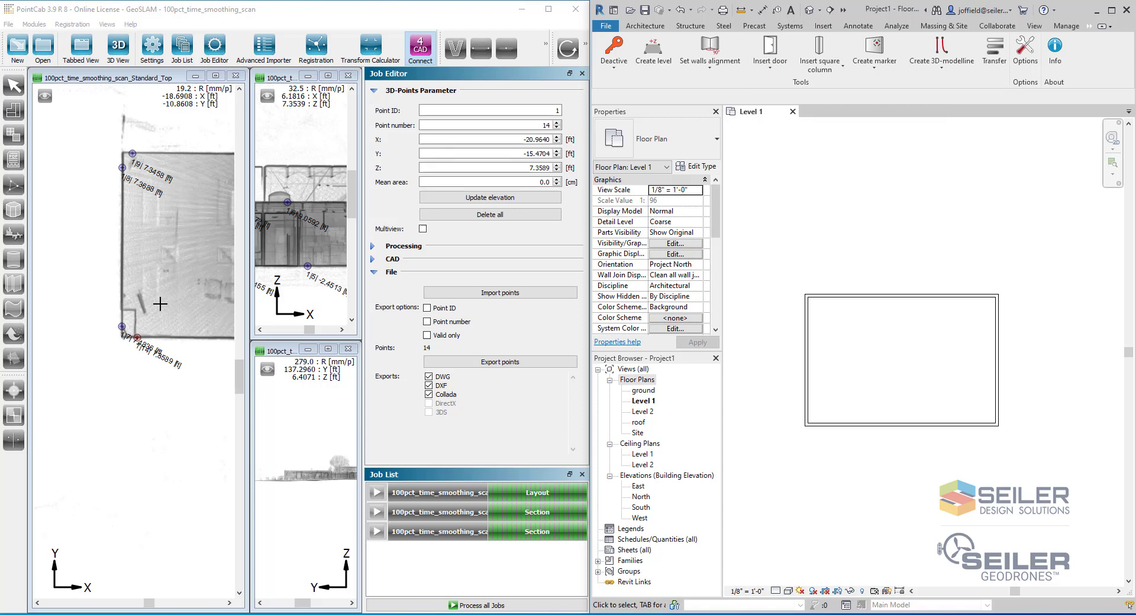
Place a virtual panorama in the corridor next to the small room and lower it to a Z of about 0.43 ft in the section.
scroll(165, 308, down, 5)
scroll(145, 335, up, 5)
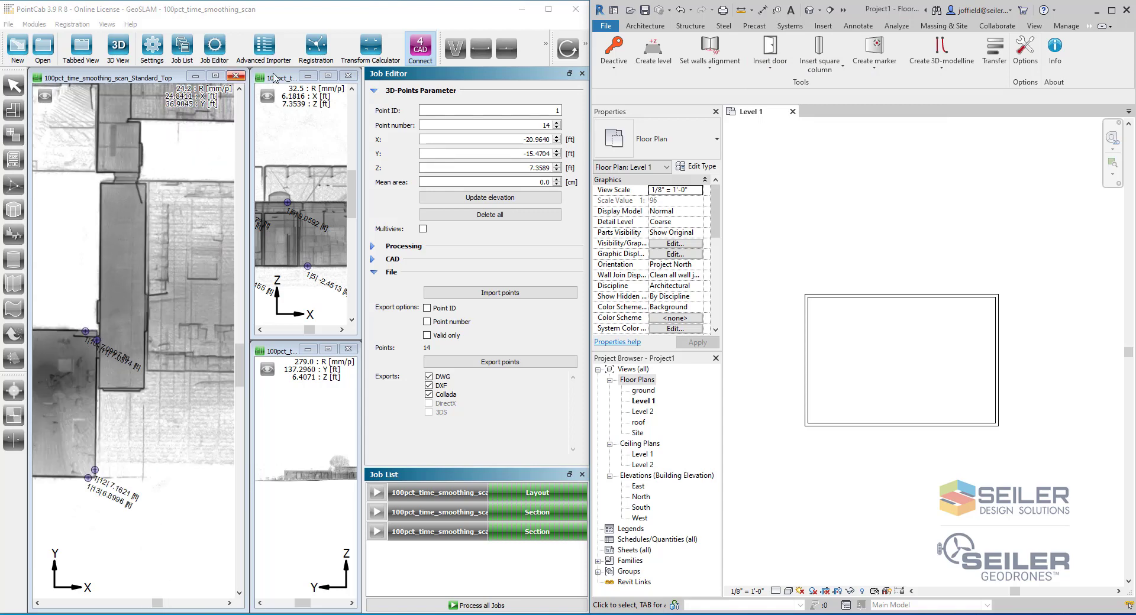
click(565, 52)
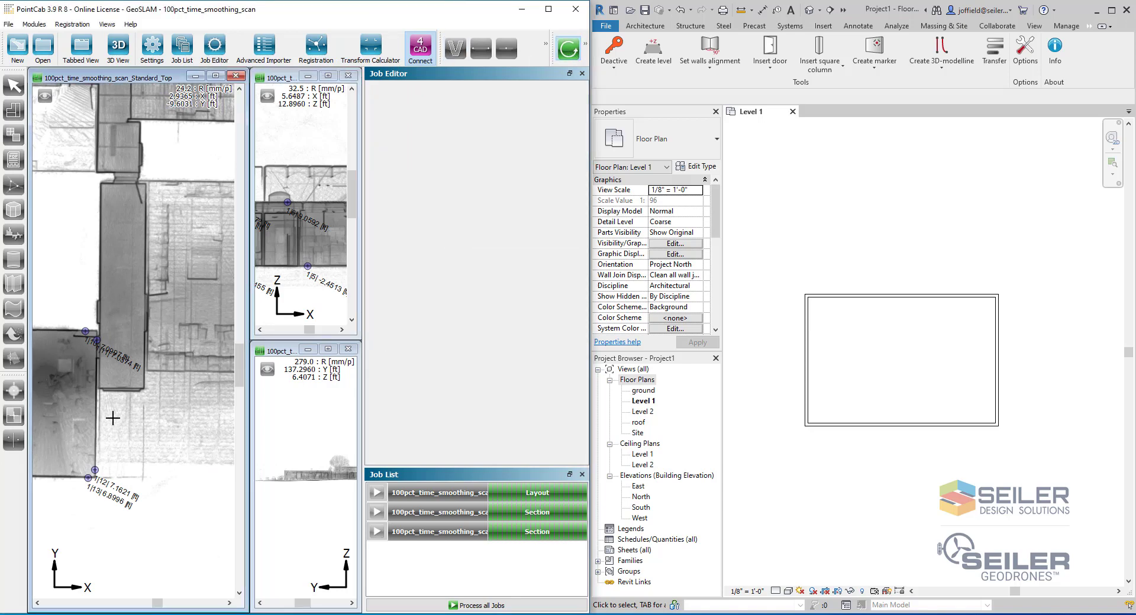
click(129, 360)
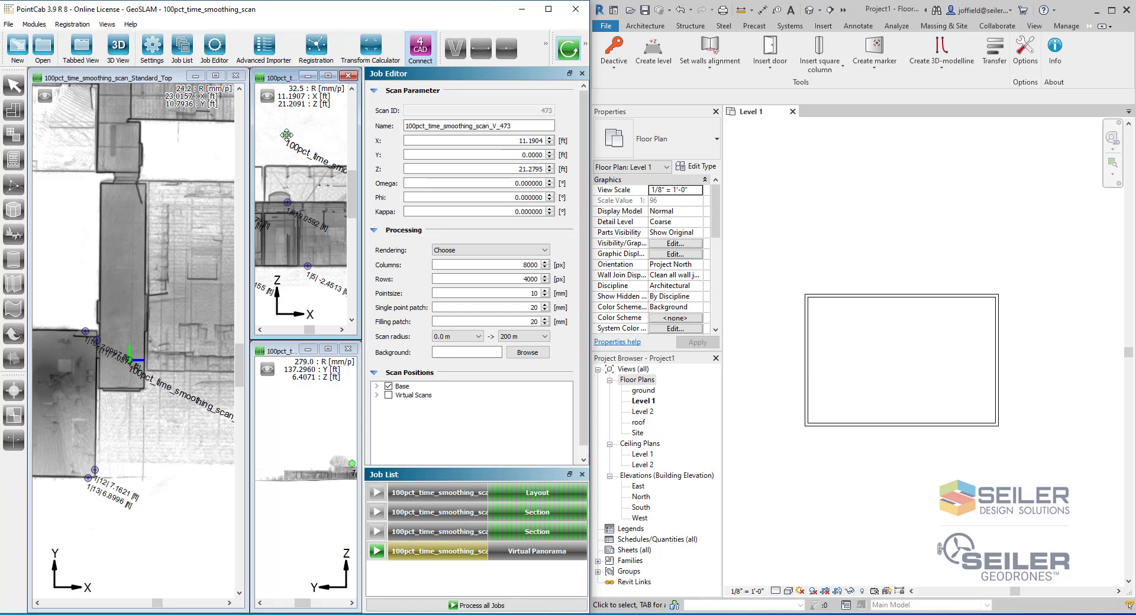
drag(287, 135, 292, 250)
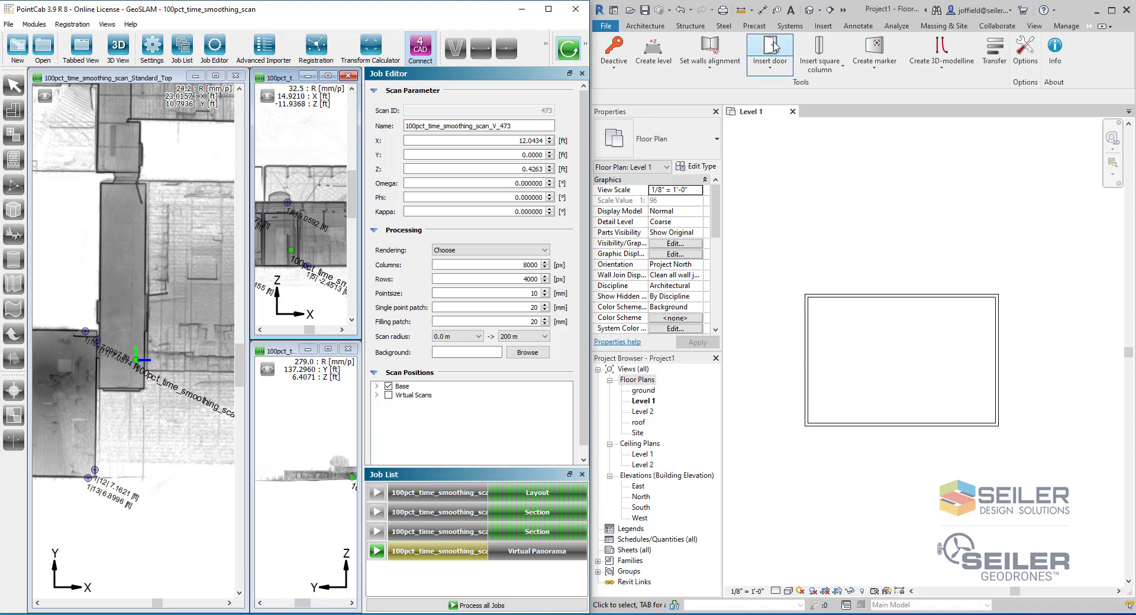
Process the virtual panorama job, open the resulting panorama maximized and bring the scanned doorway into close view.
click(377, 555)
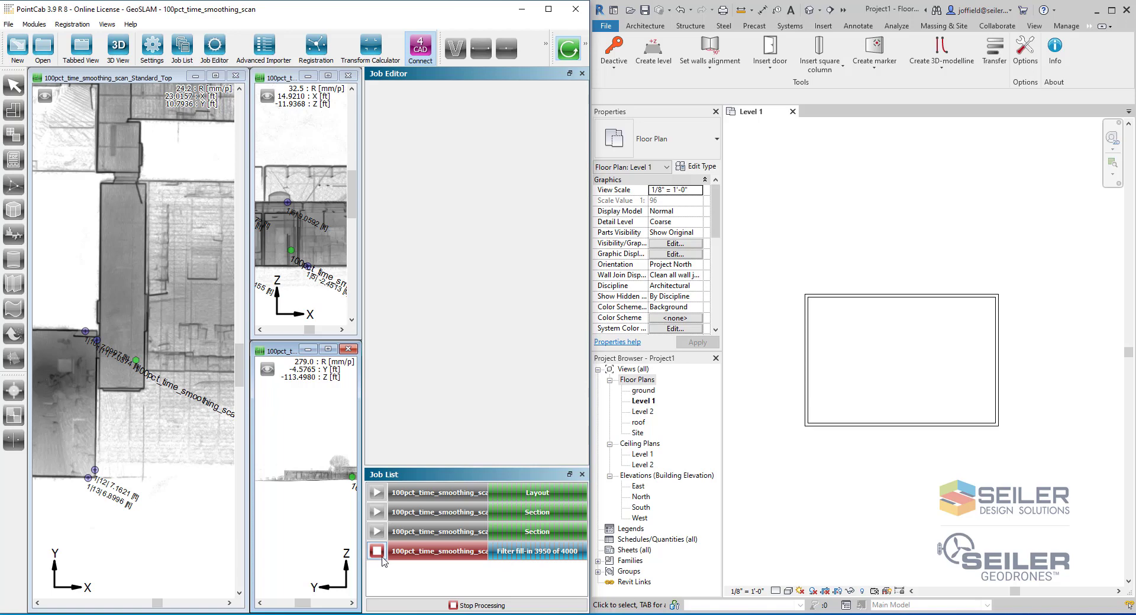
double_click(416, 552)
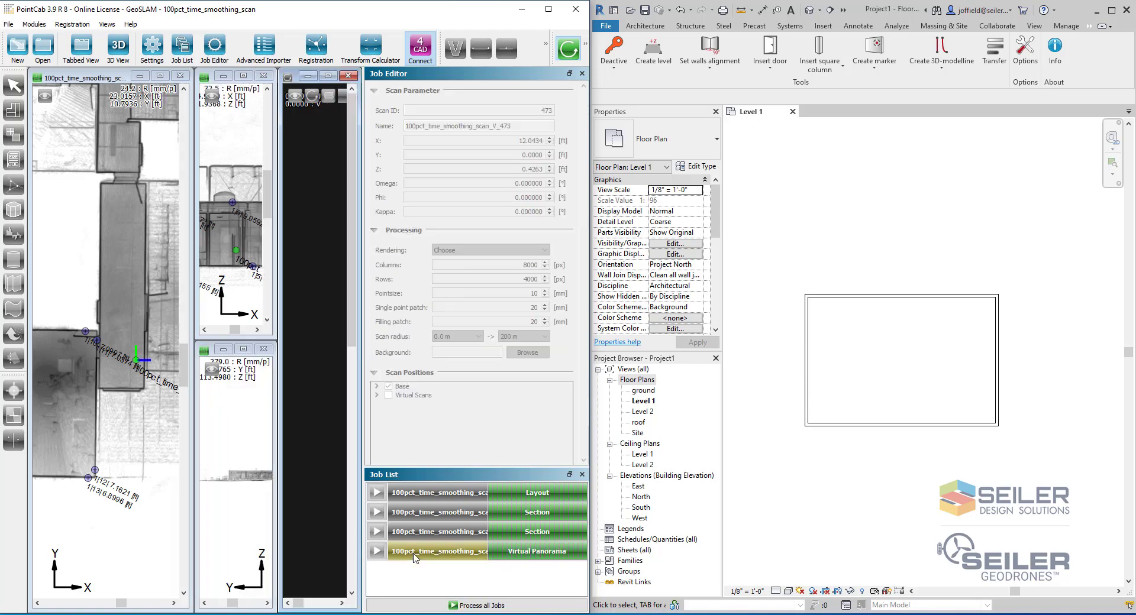
click(328, 76)
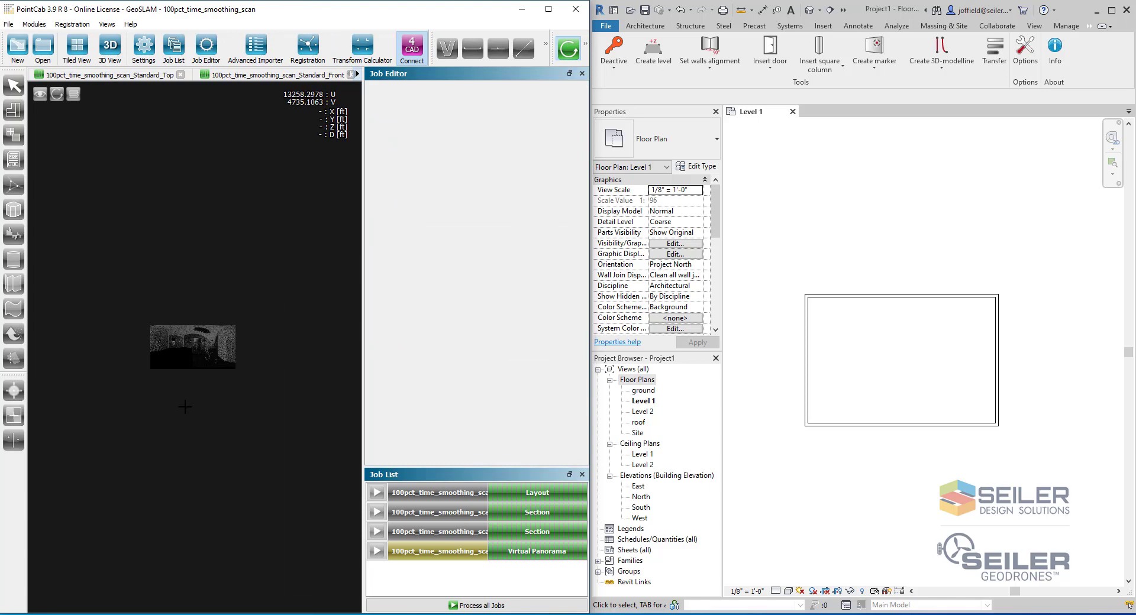
drag(177, 332, 225, 322)
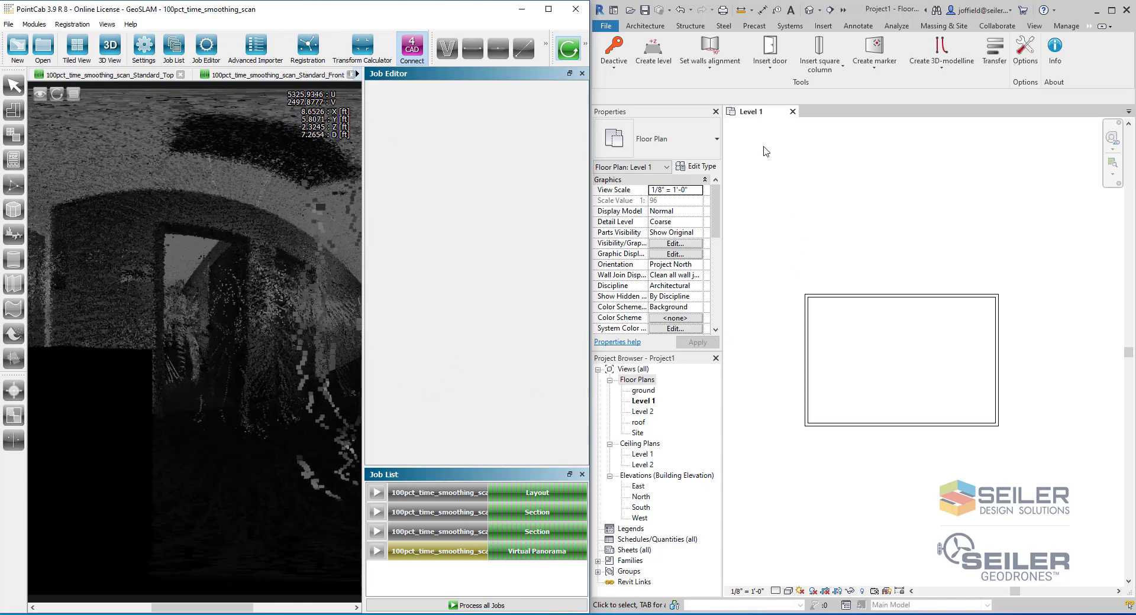
Start inserting a Single-Flush door and pick 3D points in the panorama on the scanned doorway's two side edges and its top edge.
click(770, 50)
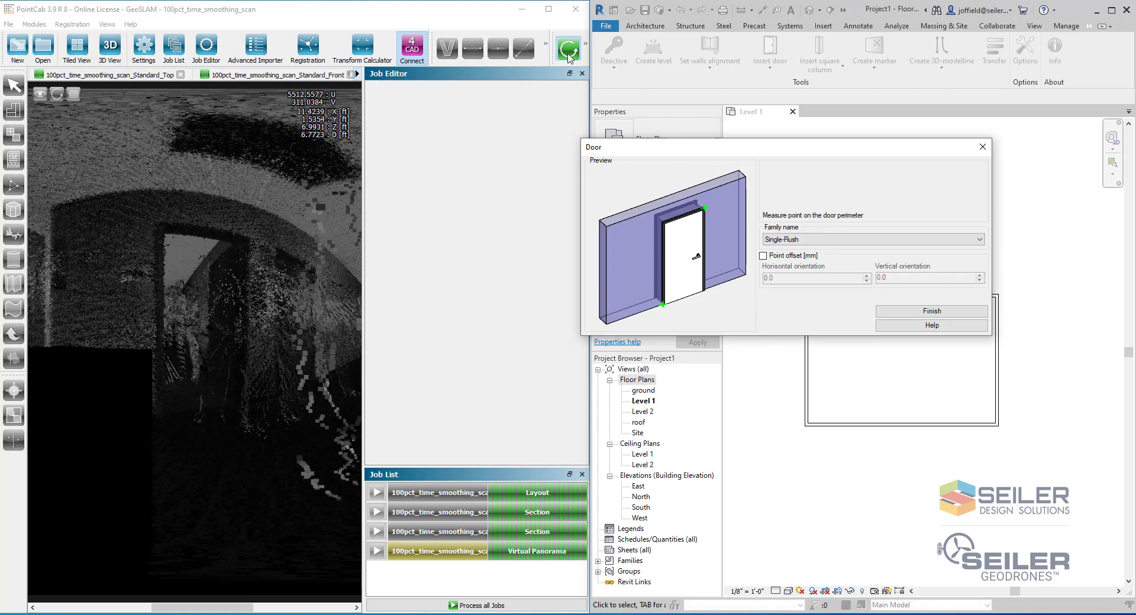
click(584, 46)
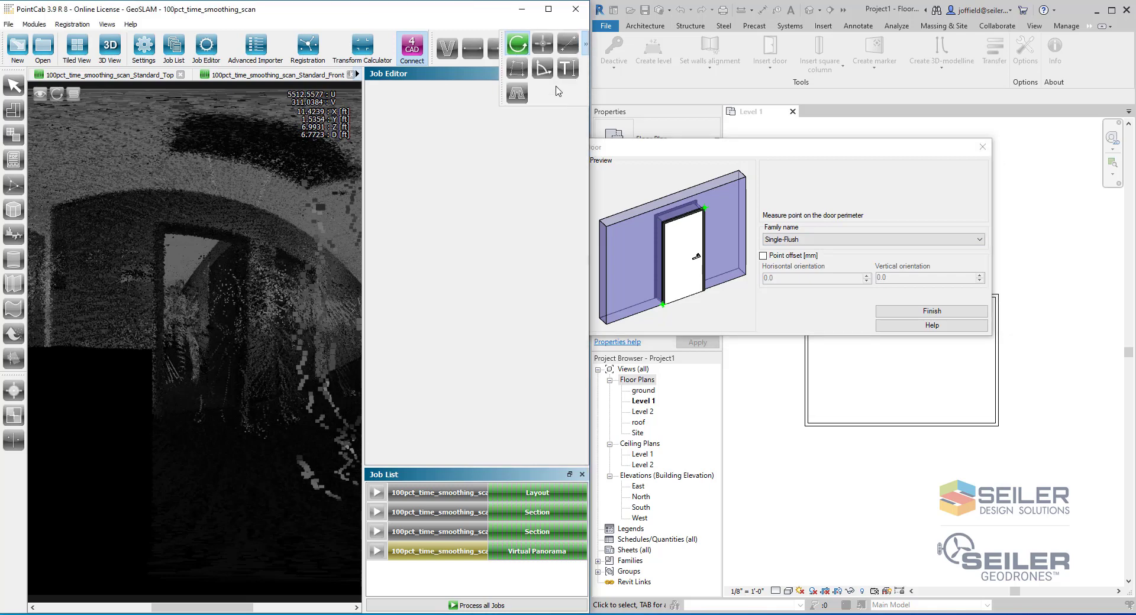
click(544, 46)
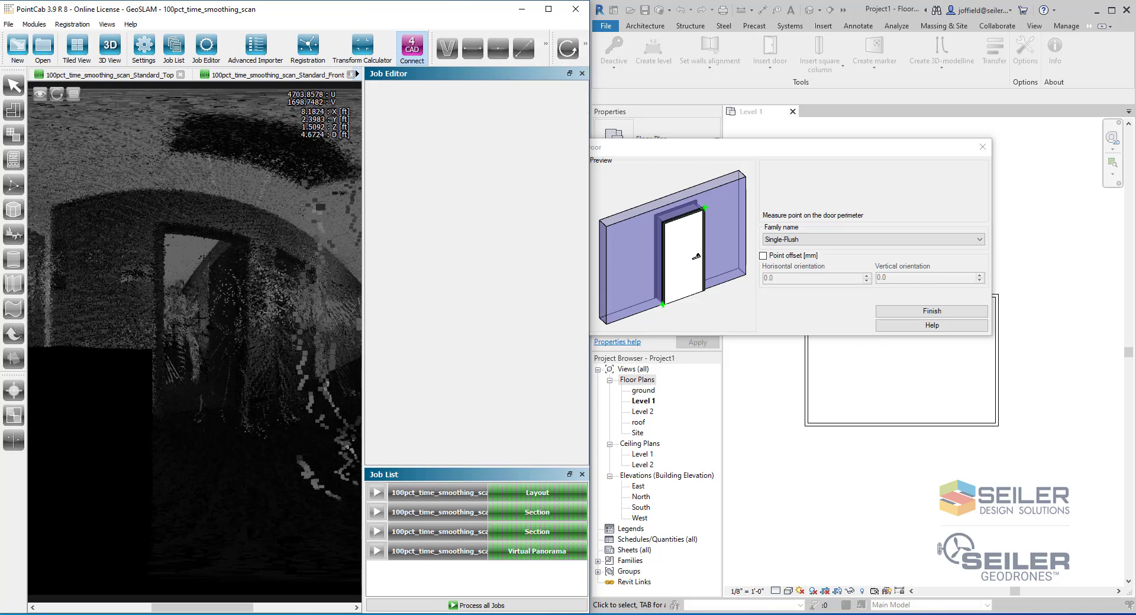
click(157, 323)
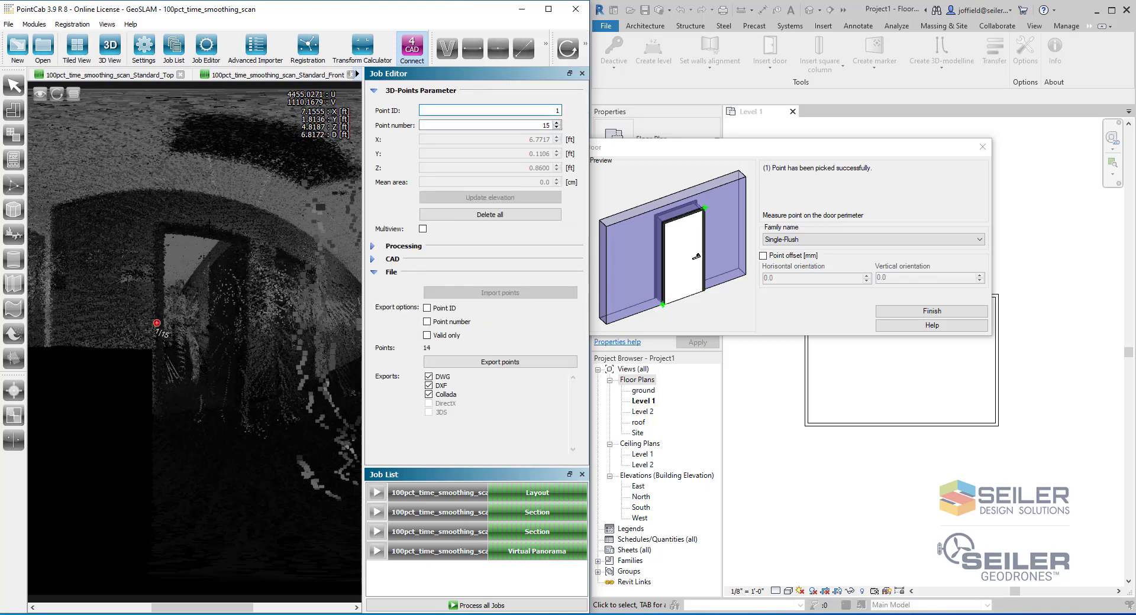
click(210, 226)
click(251, 305)
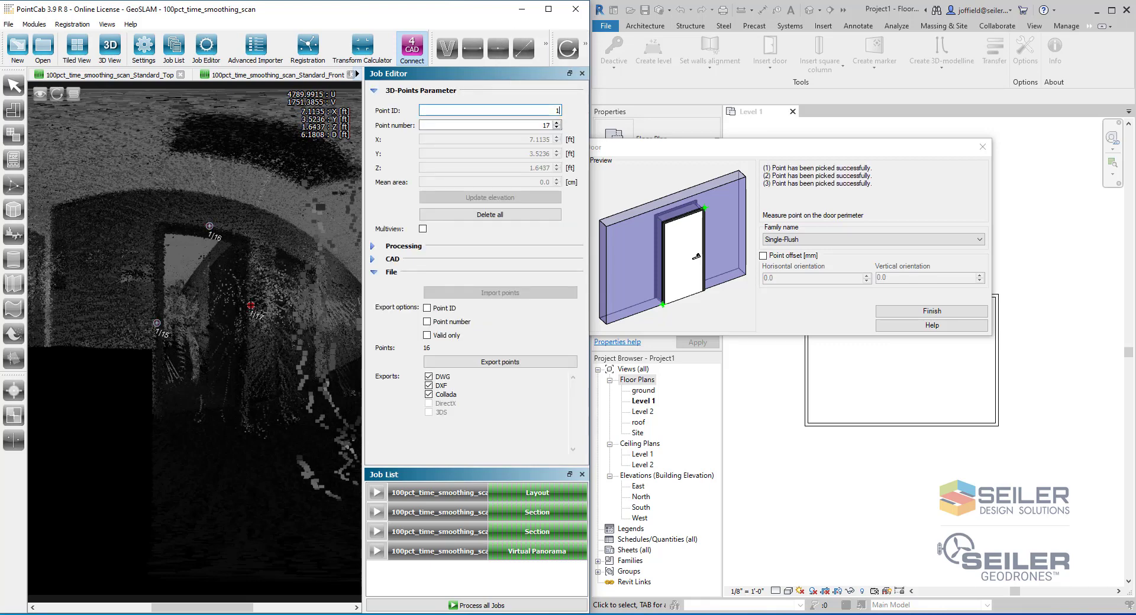
click(251, 306)
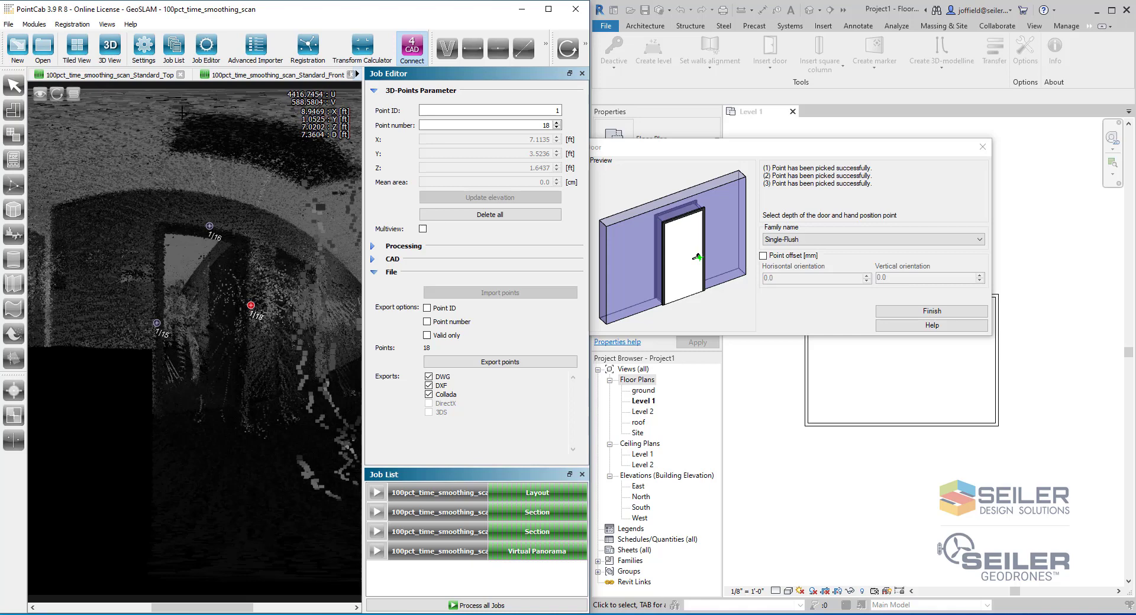
Pick the door's depth and hand position point just inside the small room in the standard top view, and finish the door insertion.
click(95, 75)
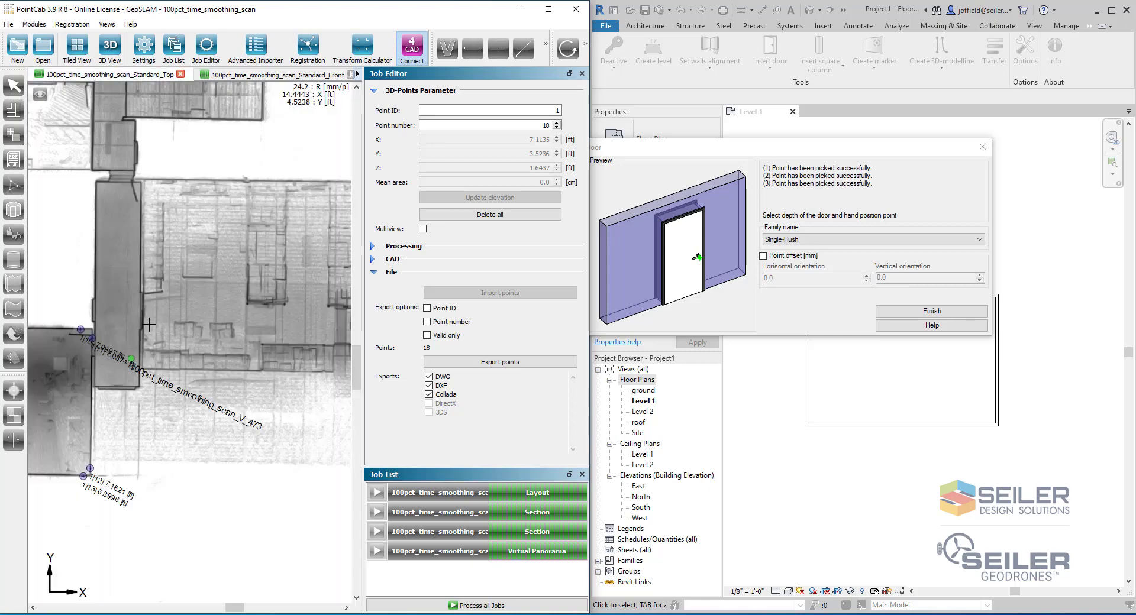
drag(151, 325, 266, 314)
scroll(182, 338, up, 3)
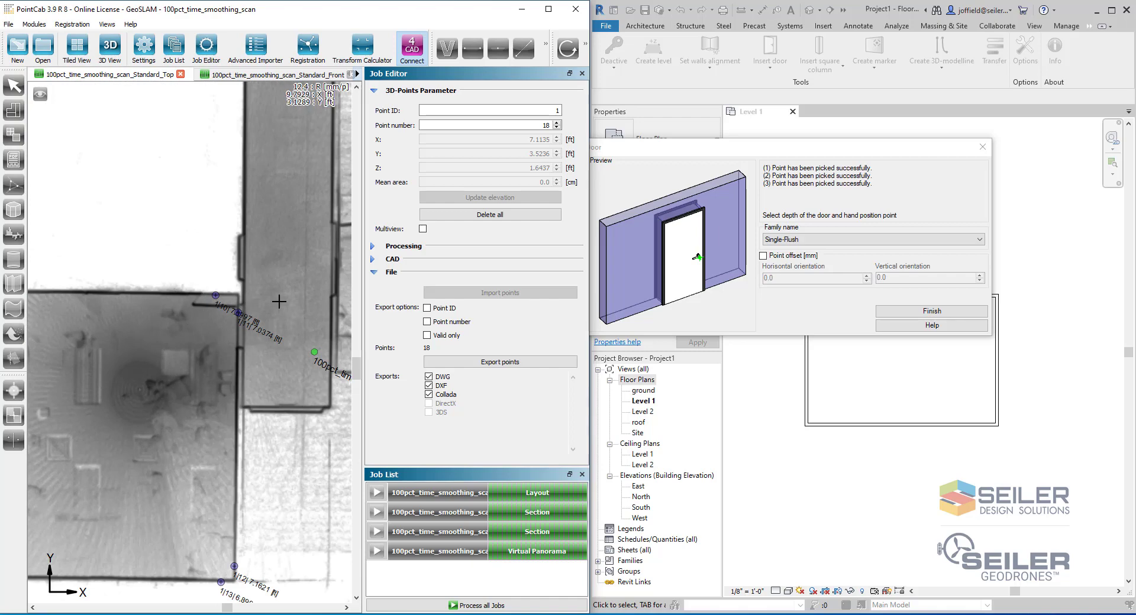
click(222, 327)
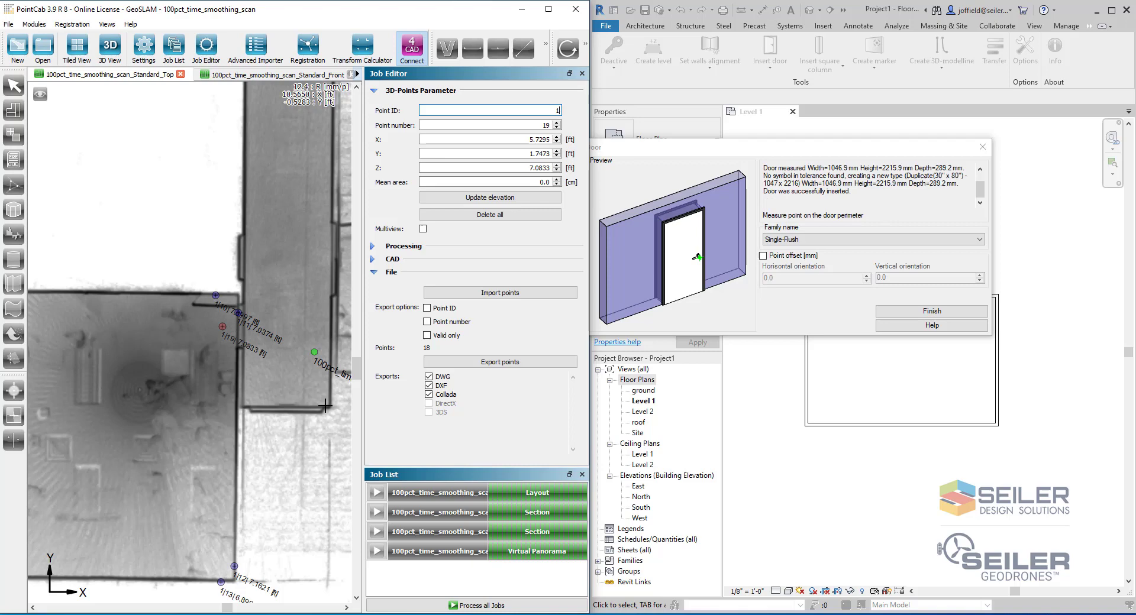
click(929, 310)
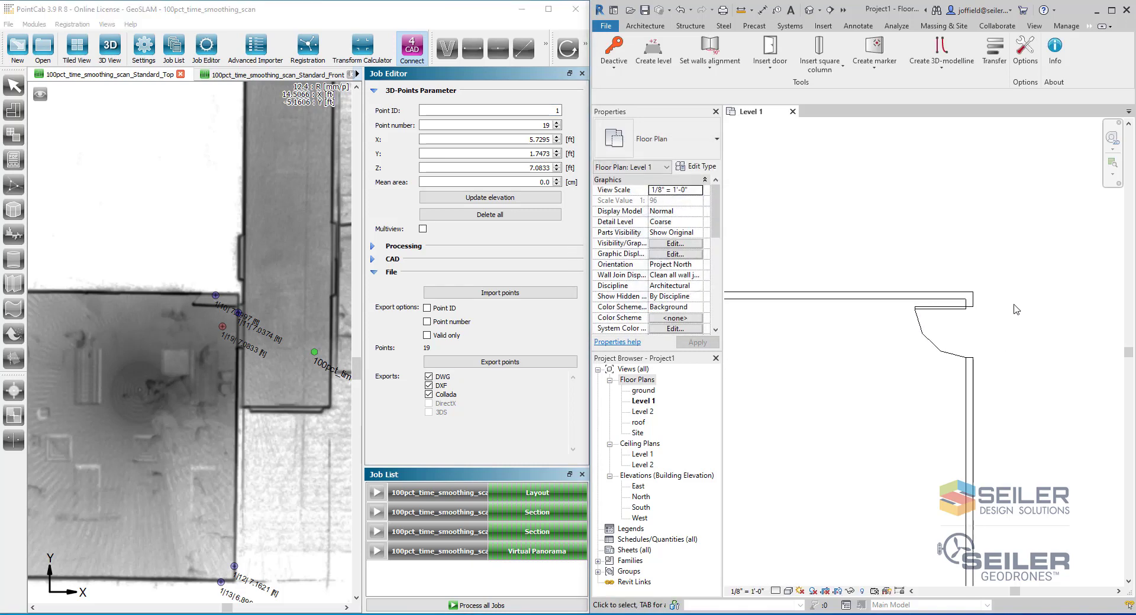
scroll(893, 471, down, 3)
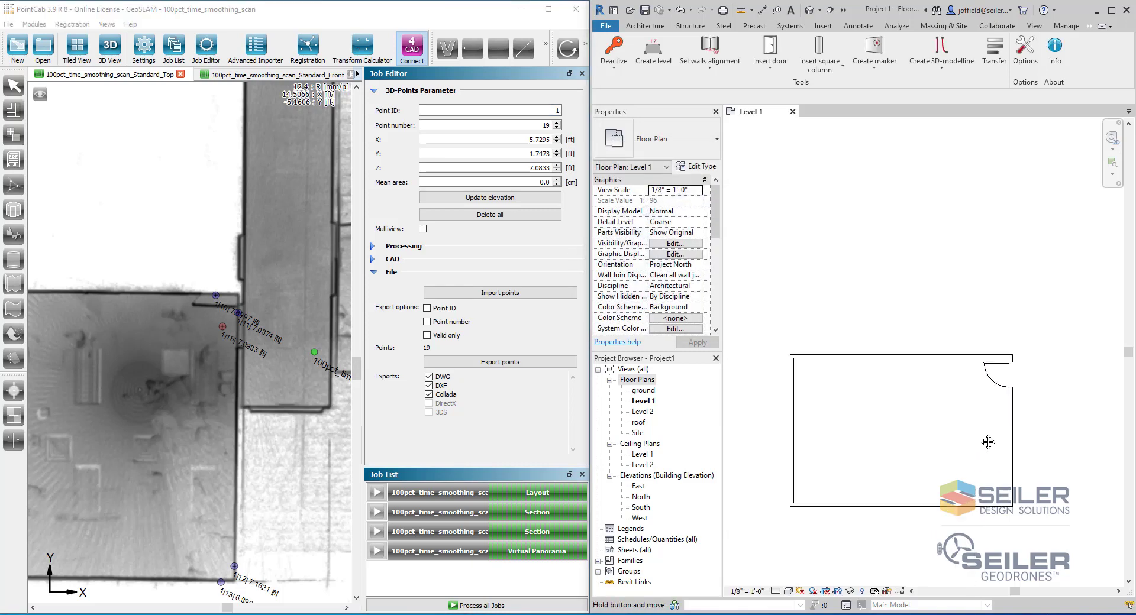